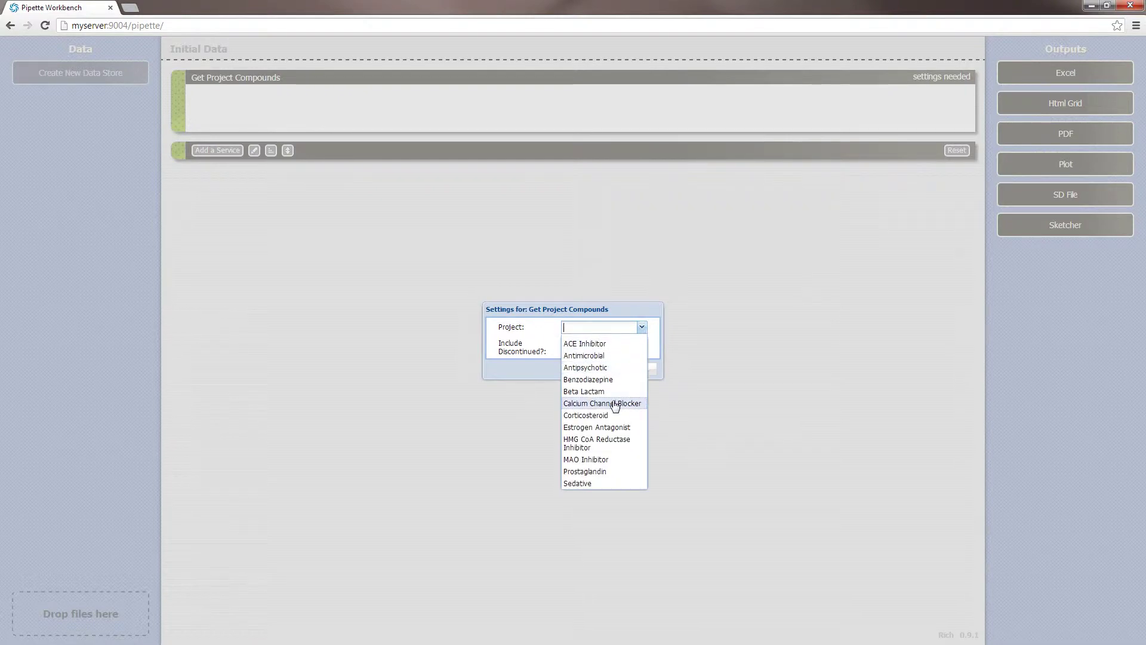
Load the compounds of the Prostaglandin project and add the Calculate ALogP service to the pipeline.
{"action": "left_click", "coordinate": [613, 471]}
{"action": "left_click", "coordinate": [586, 370]}
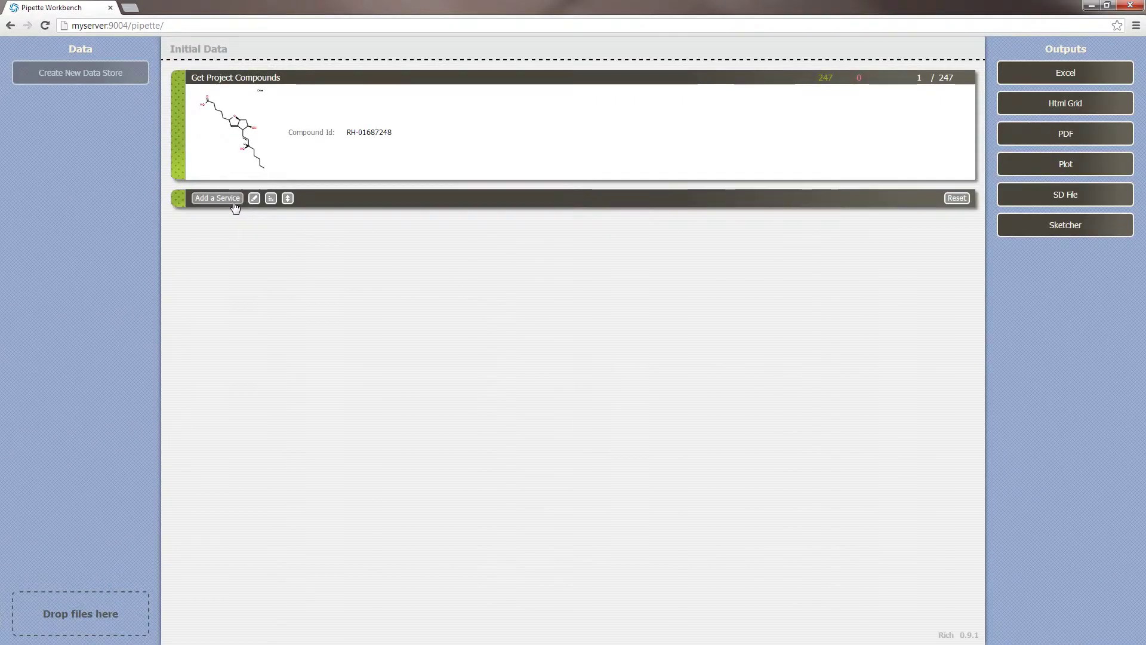
{"action": "left_click", "coordinate": [231, 199]}
{"action": "left_click", "coordinate": [516, 265]}
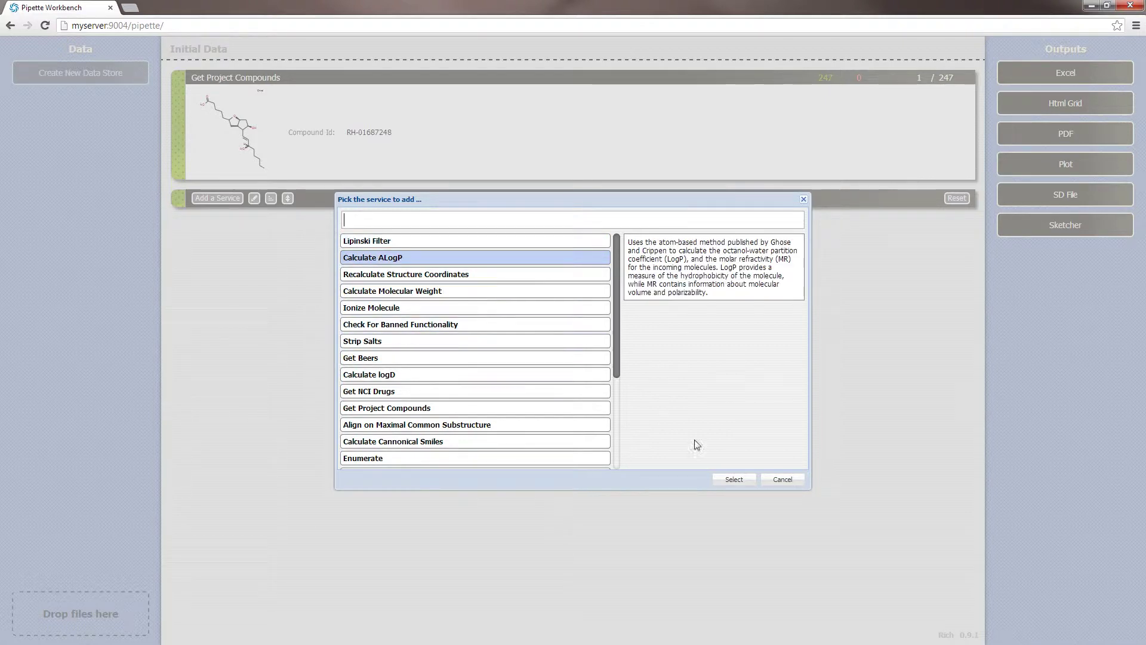
{"action": "left_click", "coordinate": [733, 478]}
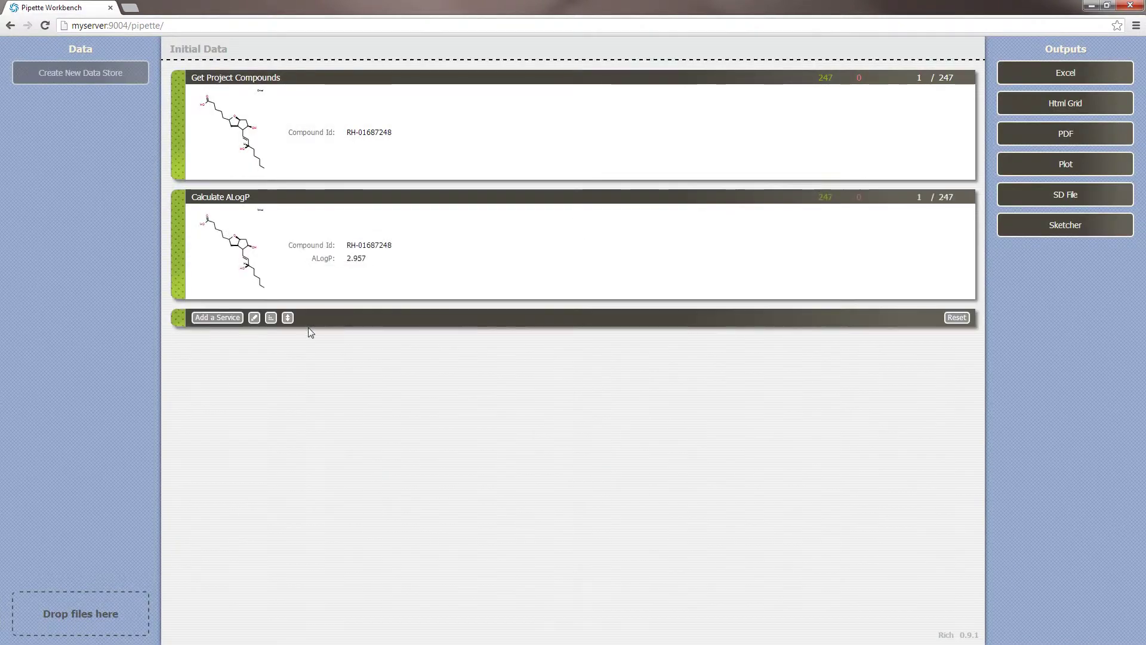
Add the Calculate Molecular Weight and Calculate Cannonical Smiles services to the end of the pipeline.
{"action": "left_click", "coordinate": [232, 317]}
{"action": "left_click", "coordinate": [733, 479]}
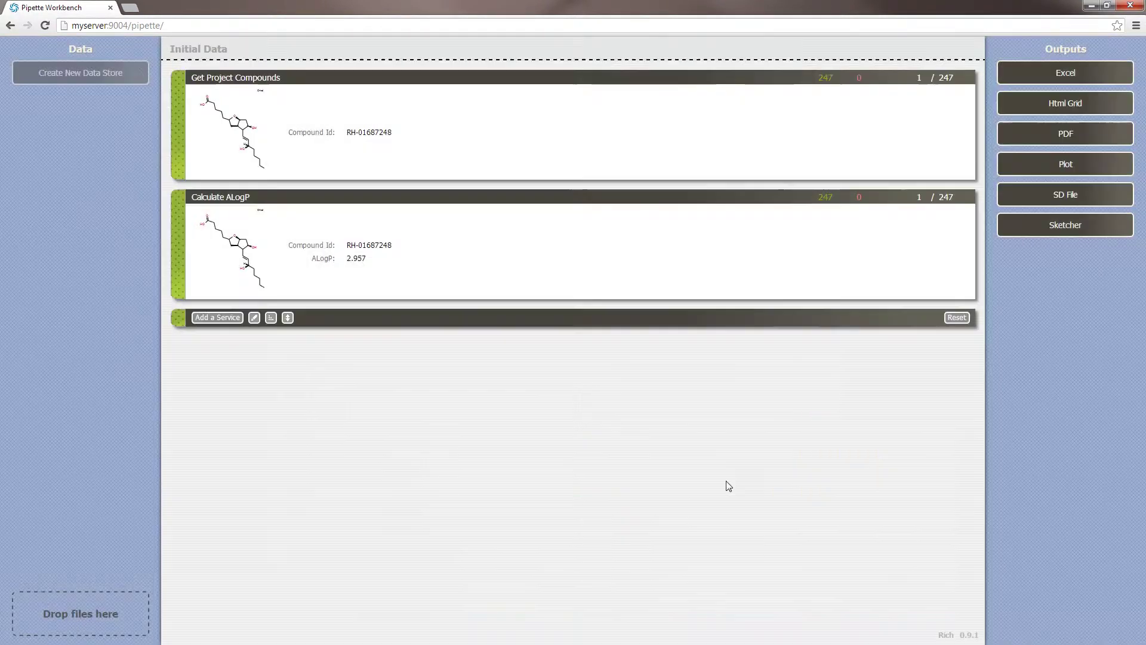
{"action": "left_click", "coordinate": [234, 437]}
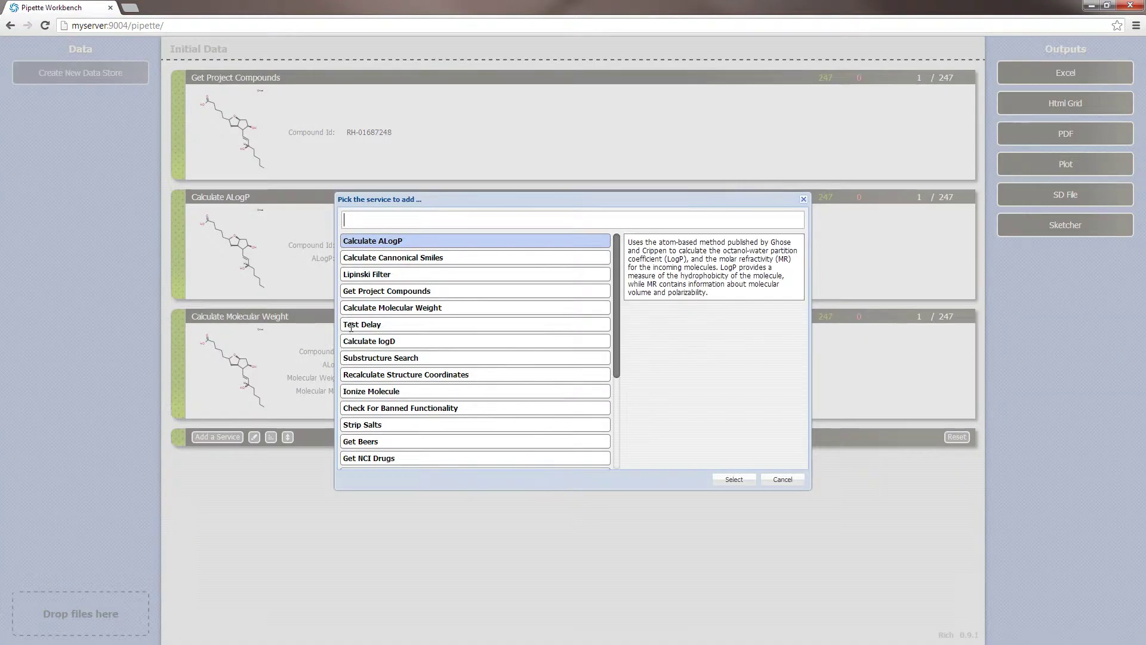
{"action": "left_click", "coordinate": [401, 260]}
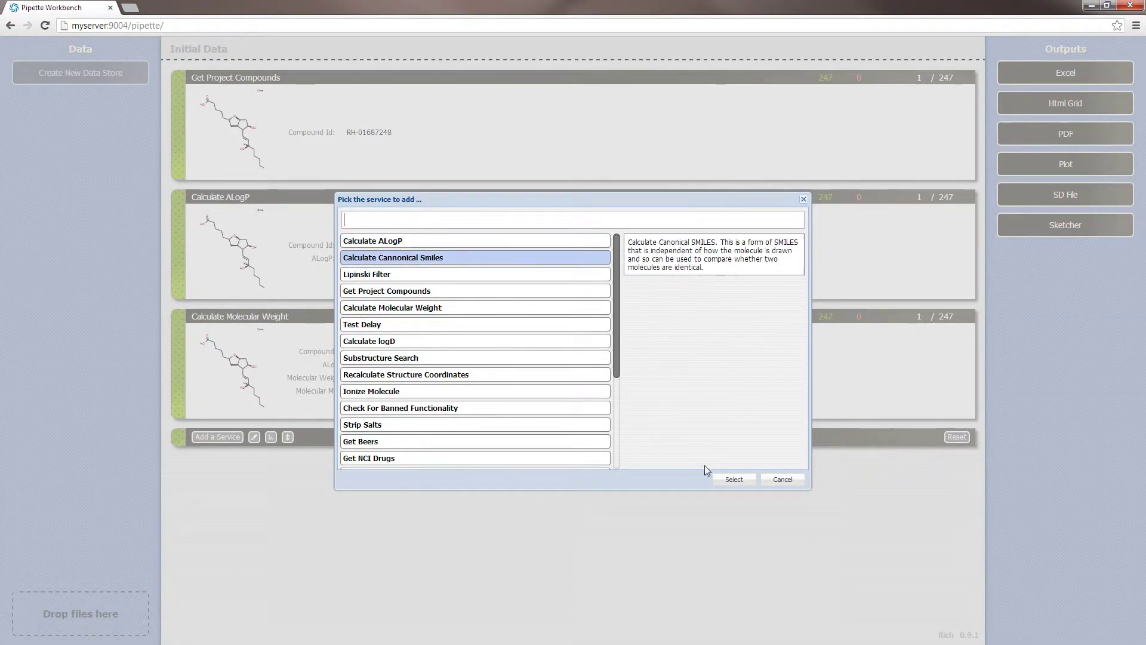
{"action": "left_click", "coordinate": [733, 479]}
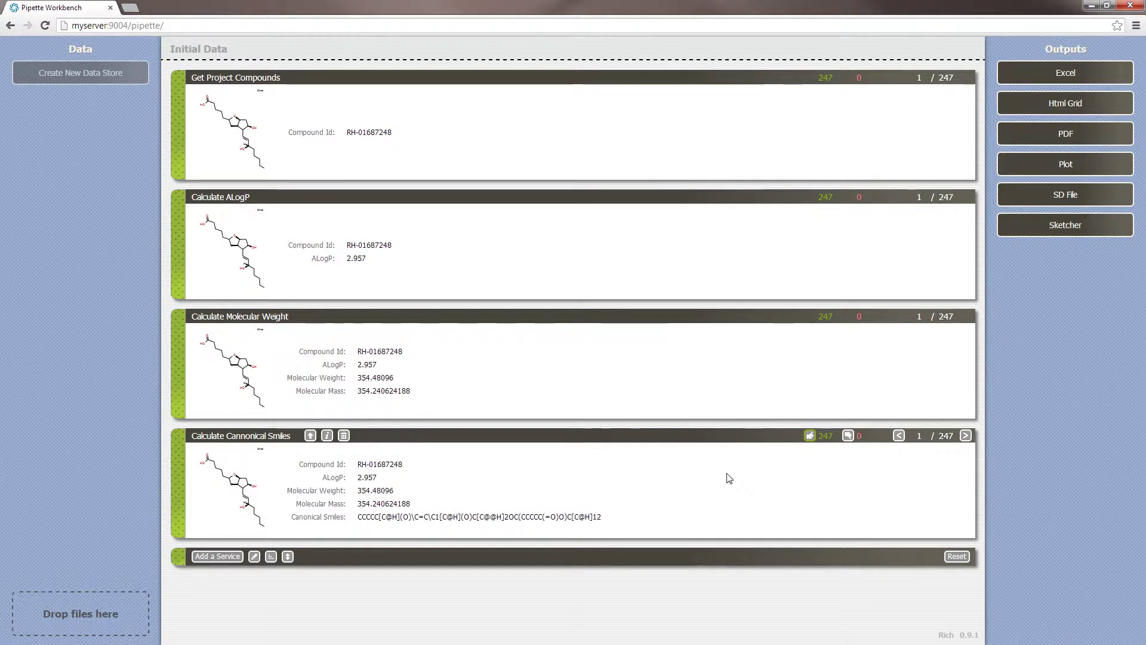
Step through the Calculate Cannonical Smiles results to the fourth compound and view its structure enlarged.
{"action": "left_click", "coordinate": [965, 436]}
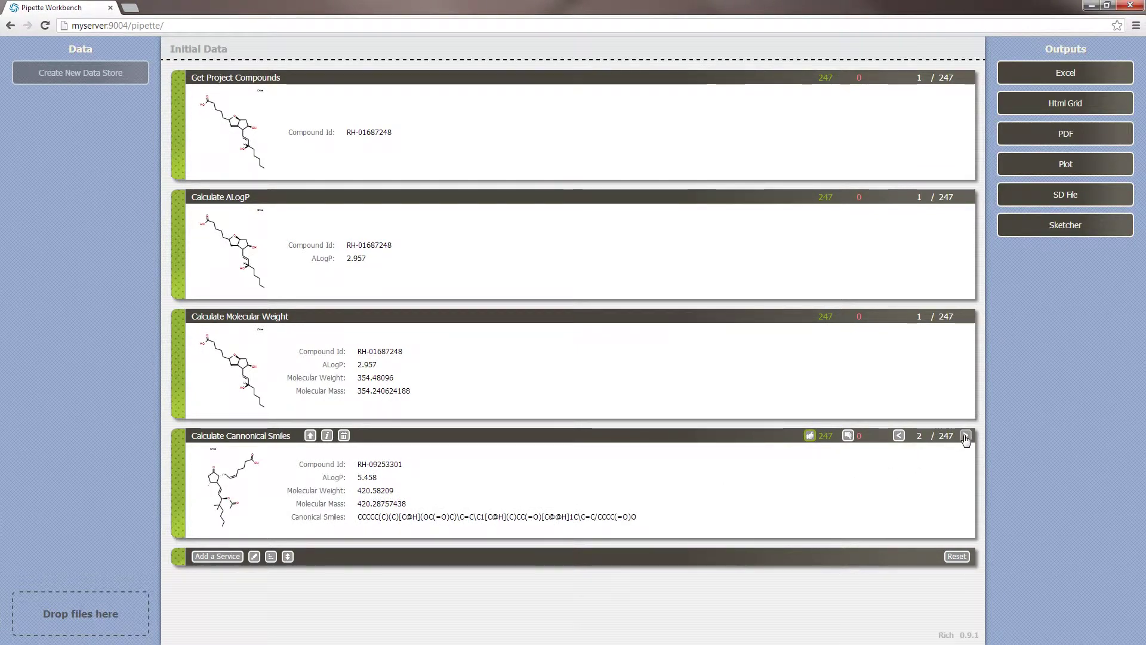
{"action": "left_click", "coordinate": [965, 436]}
{"action": "left_click", "coordinate": [965, 436]}
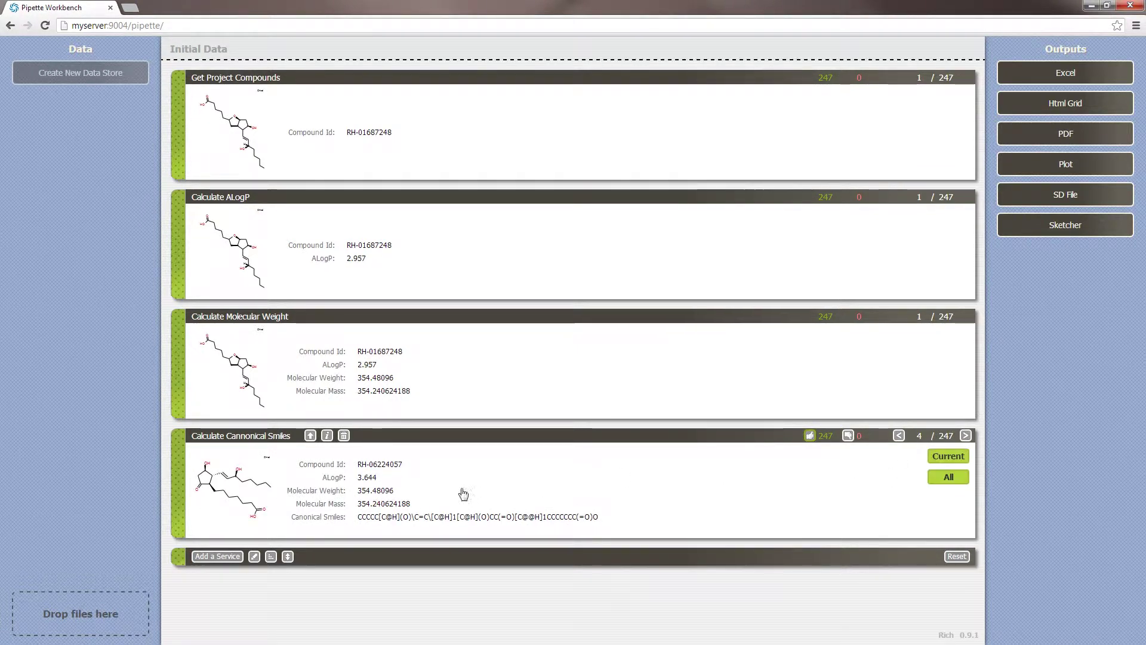
{"action": "left_click", "coordinate": [261, 489]}
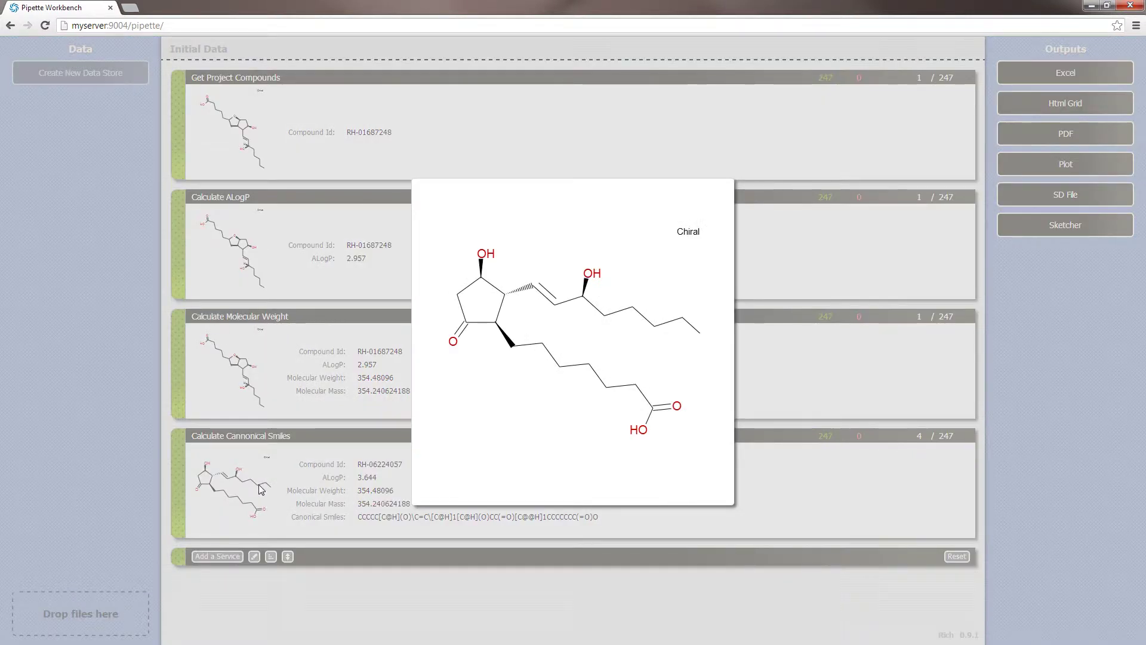
{"action": "left_click", "coordinate": [542, 427]}
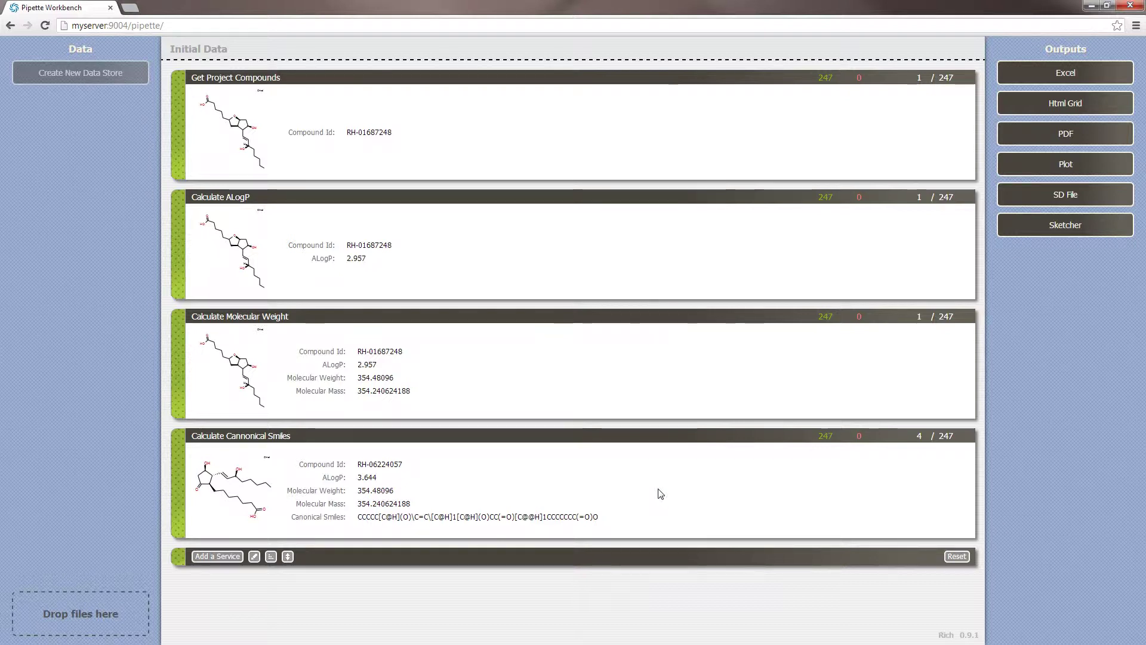
Reset the pipeline and start a new one with Get Project Compounds set to the Prostaglandin project.
{"action": "left_click", "coordinate": [956, 556]}
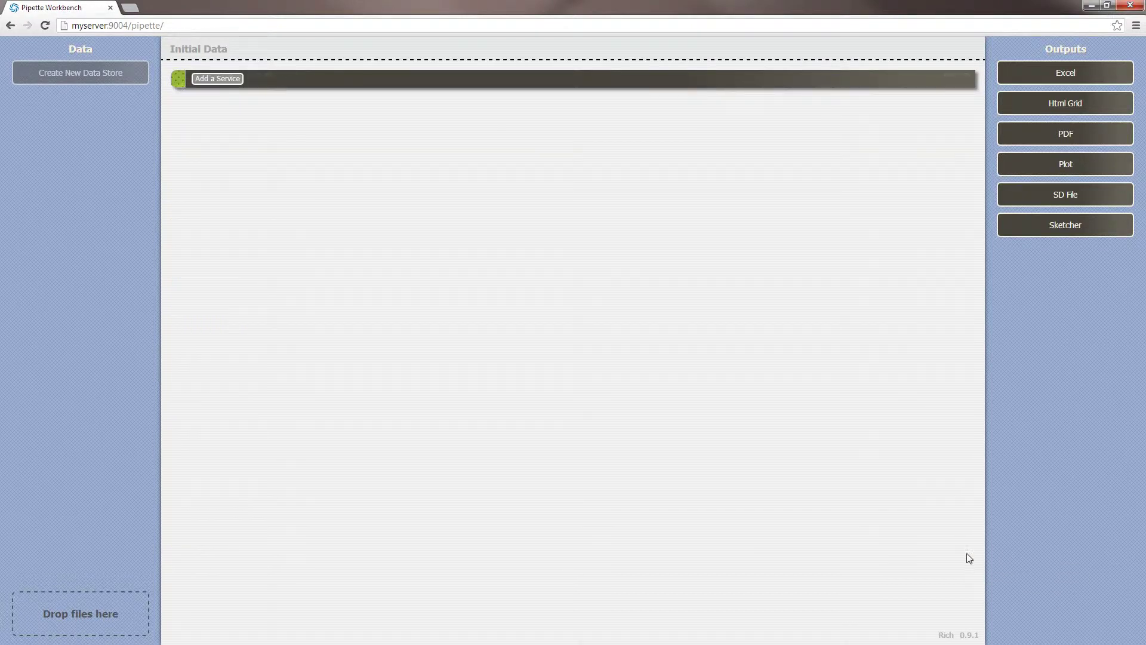
{"action": "left_click", "coordinate": [229, 81]}
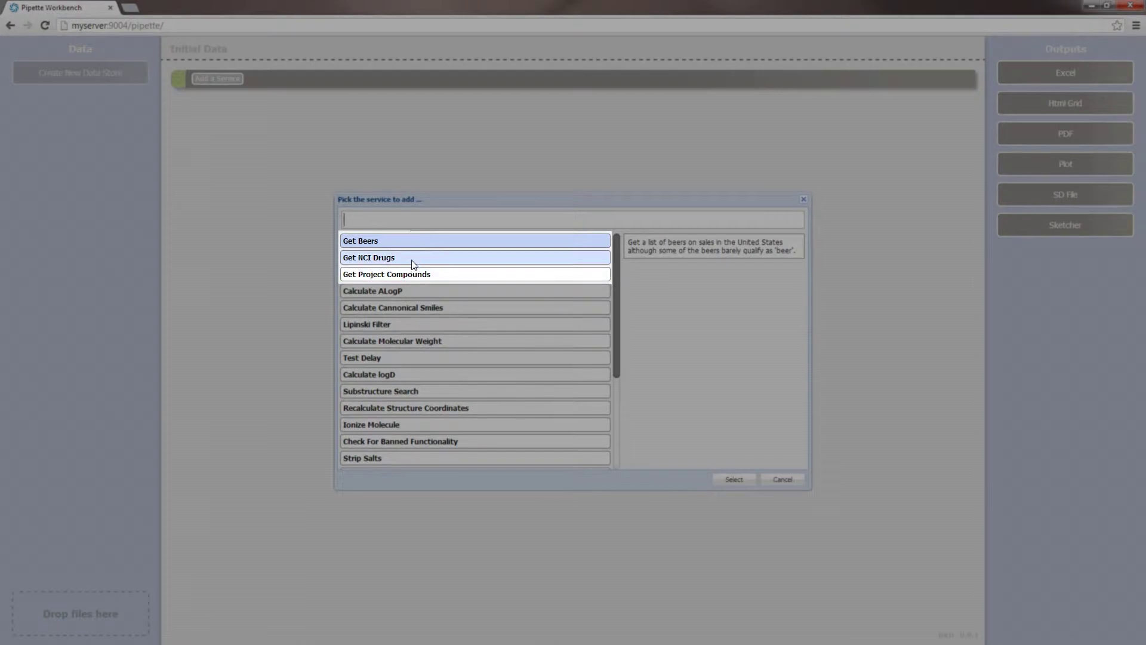
{"action": "left_click", "coordinate": [421, 274]}
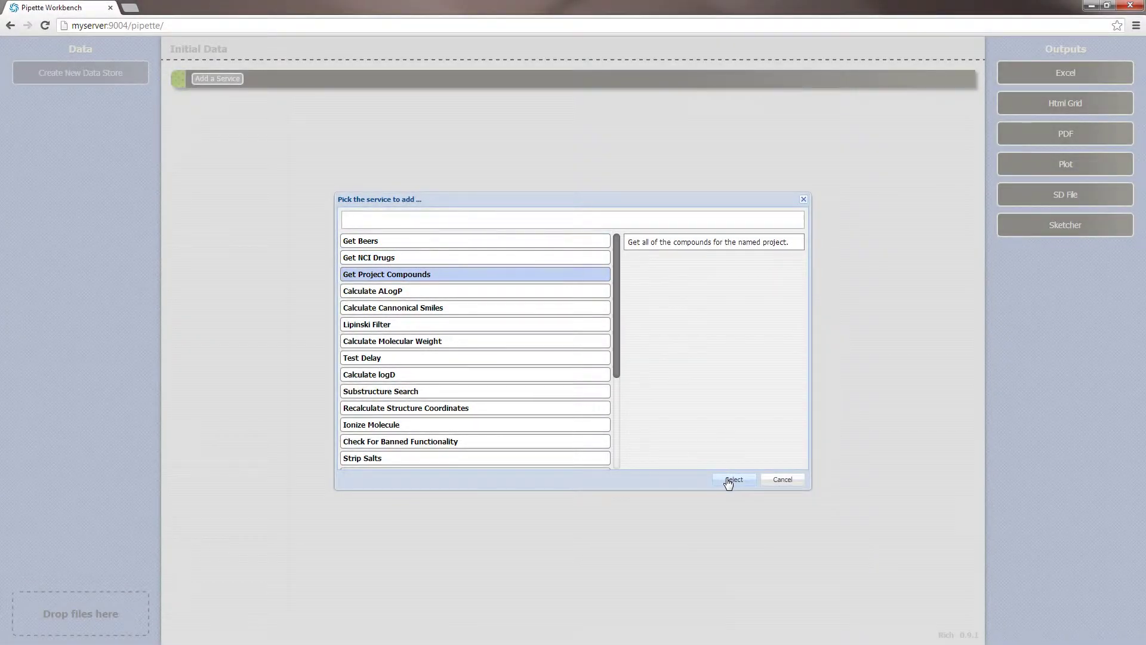
{"action": "left_click", "coordinate": [733, 480]}
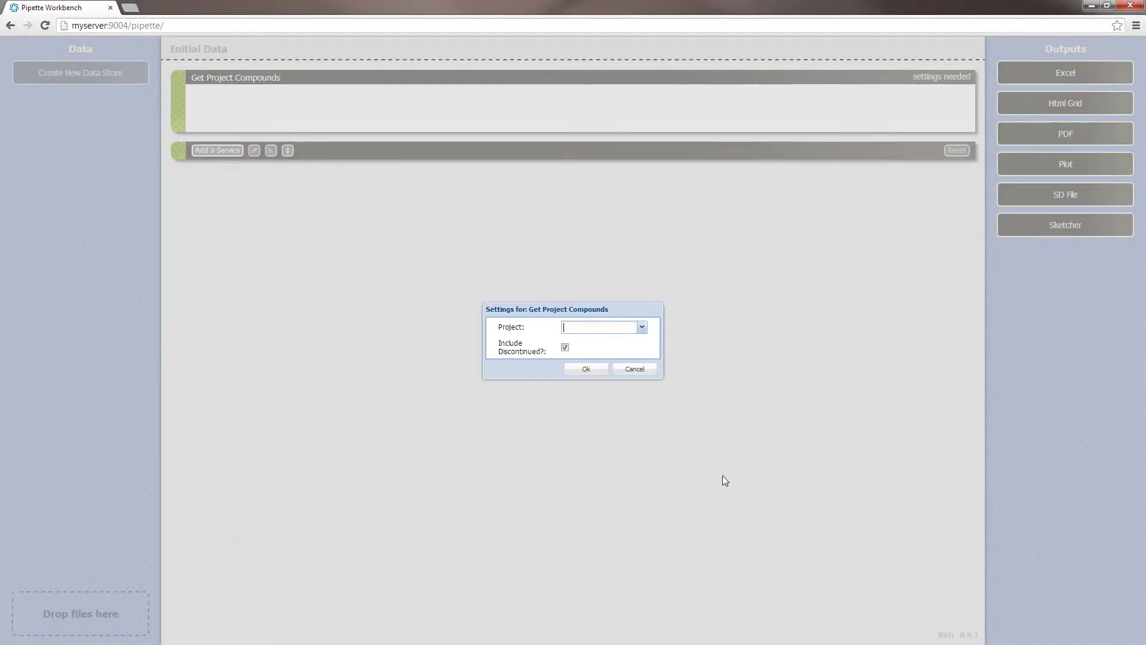
{"action": "left_click", "coordinate": [641, 327]}
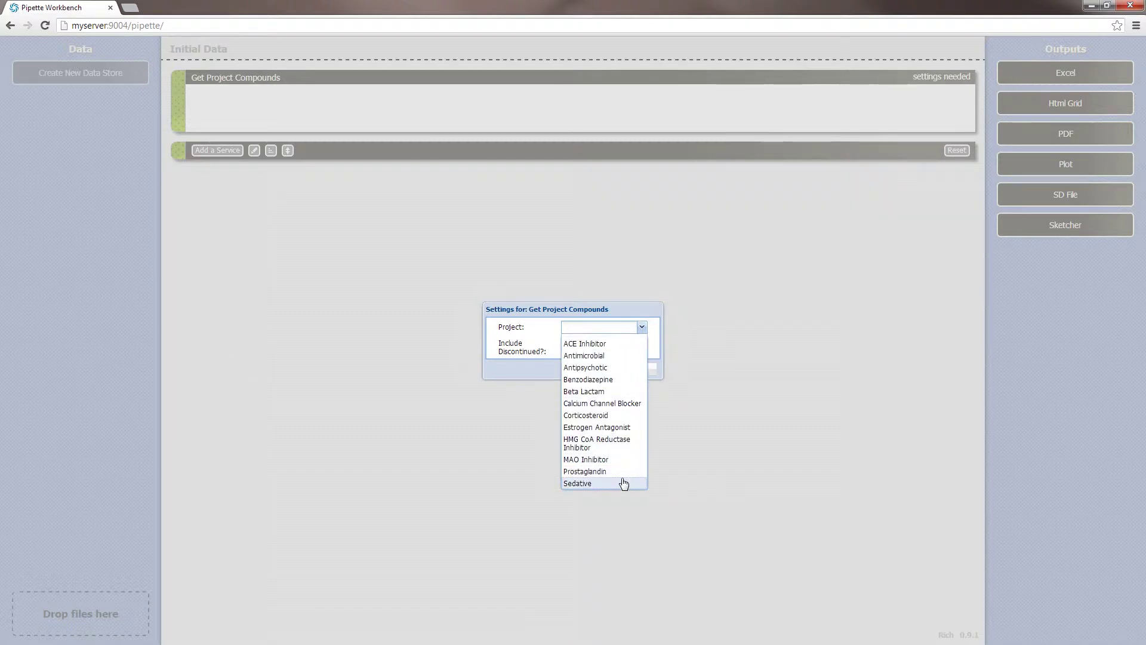
{"action": "left_click", "coordinate": [620, 472]}
{"action": "left_click", "coordinate": [586, 374]}
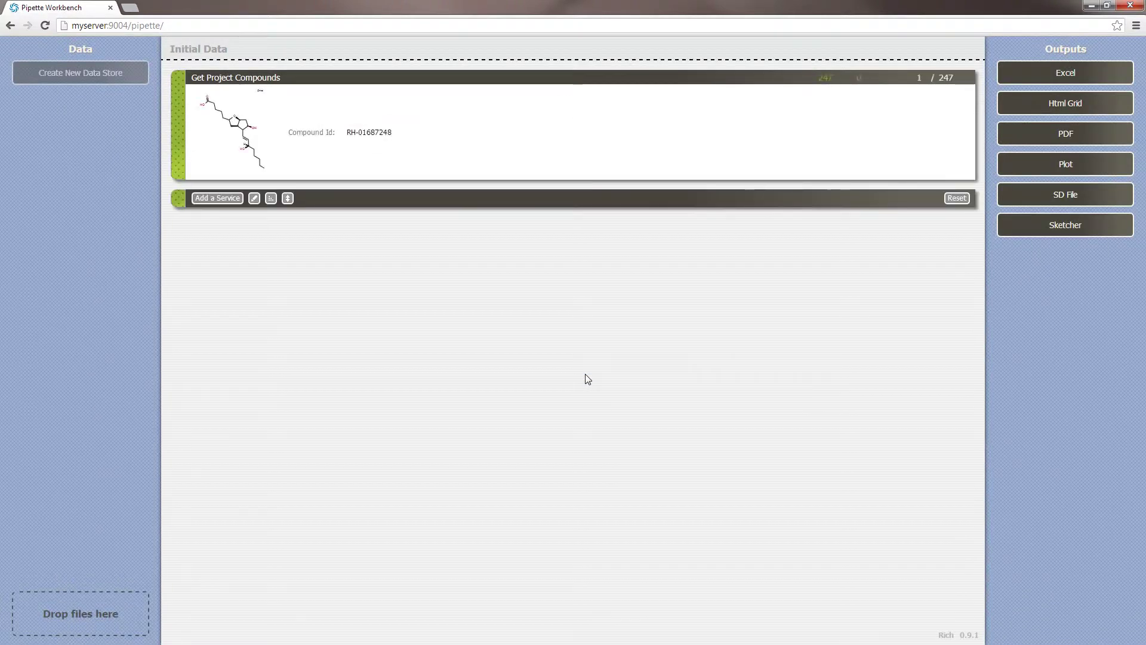
Add the Calculate ALogP and Calculate Cannonical Smiles services after Get Project Compounds.
{"action": "left_click", "coordinate": [219, 199]}
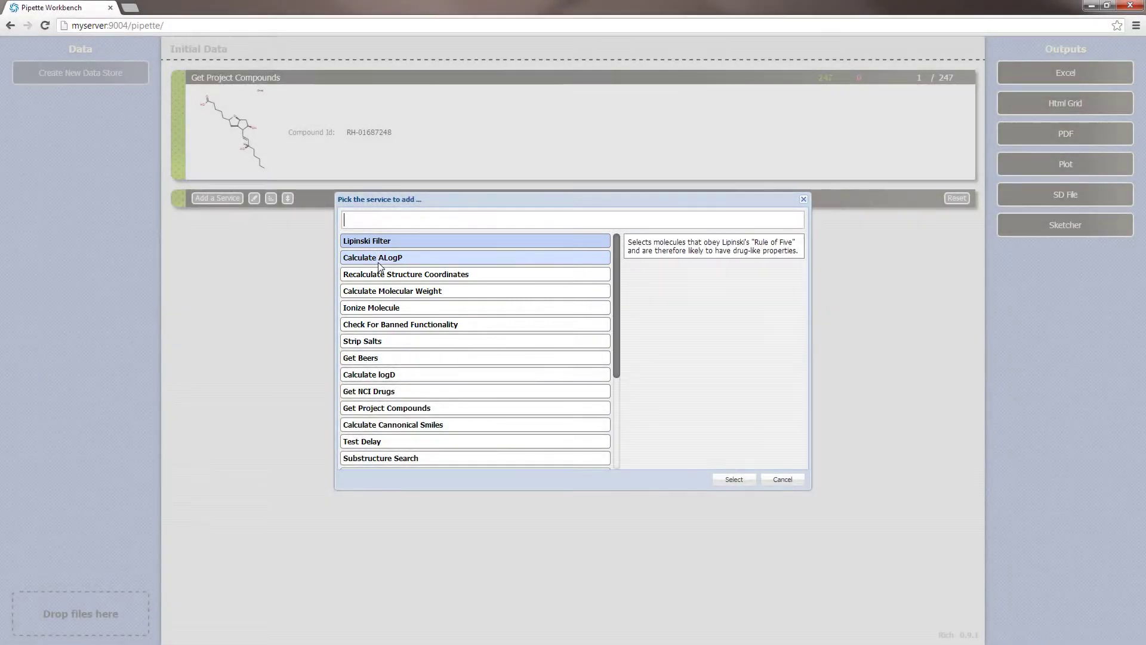
{"action": "left_click", "coordinate": [379, 261]}
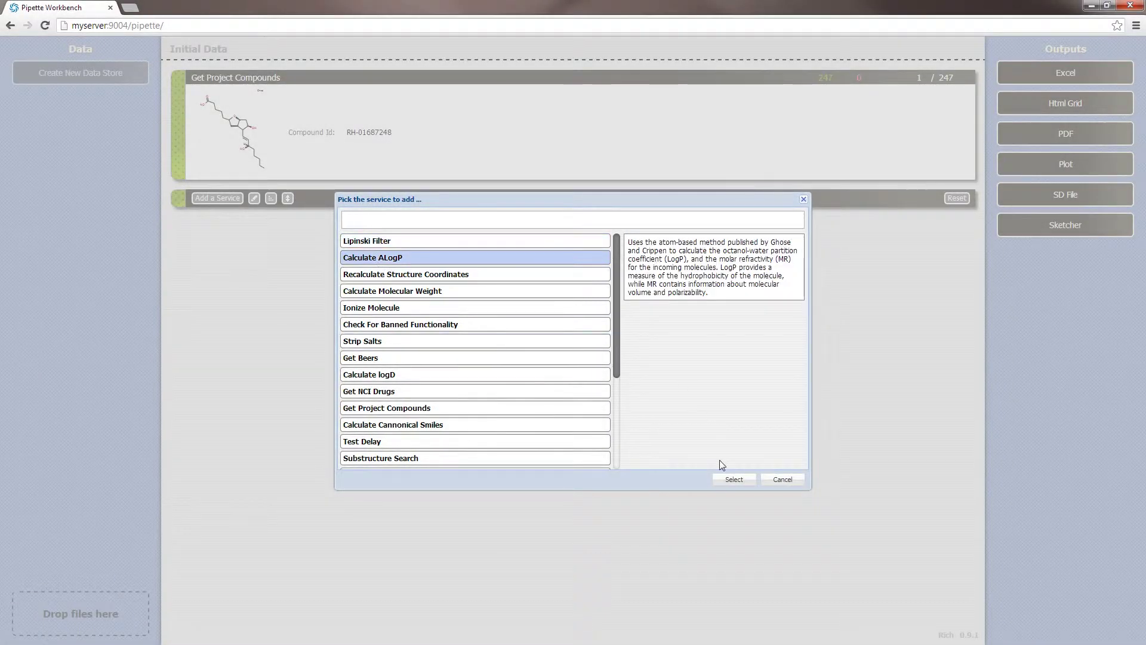
{"action": "left_click", "coordinate": [733, 480]}
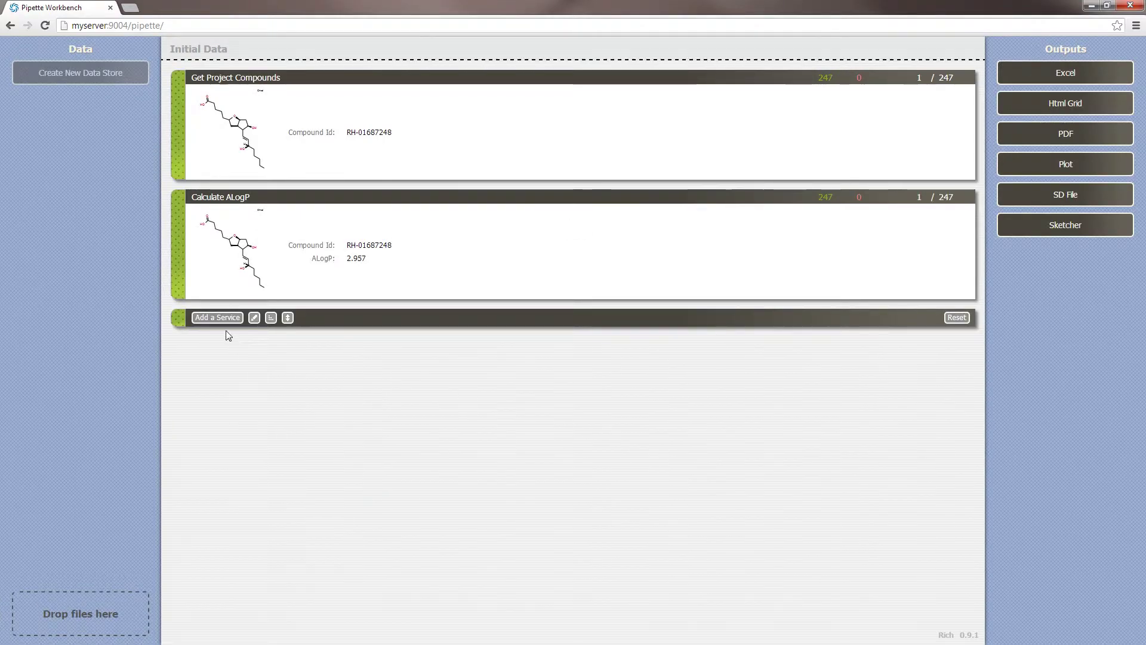
{"action": "left_click", "coordinate": [226, 319]}
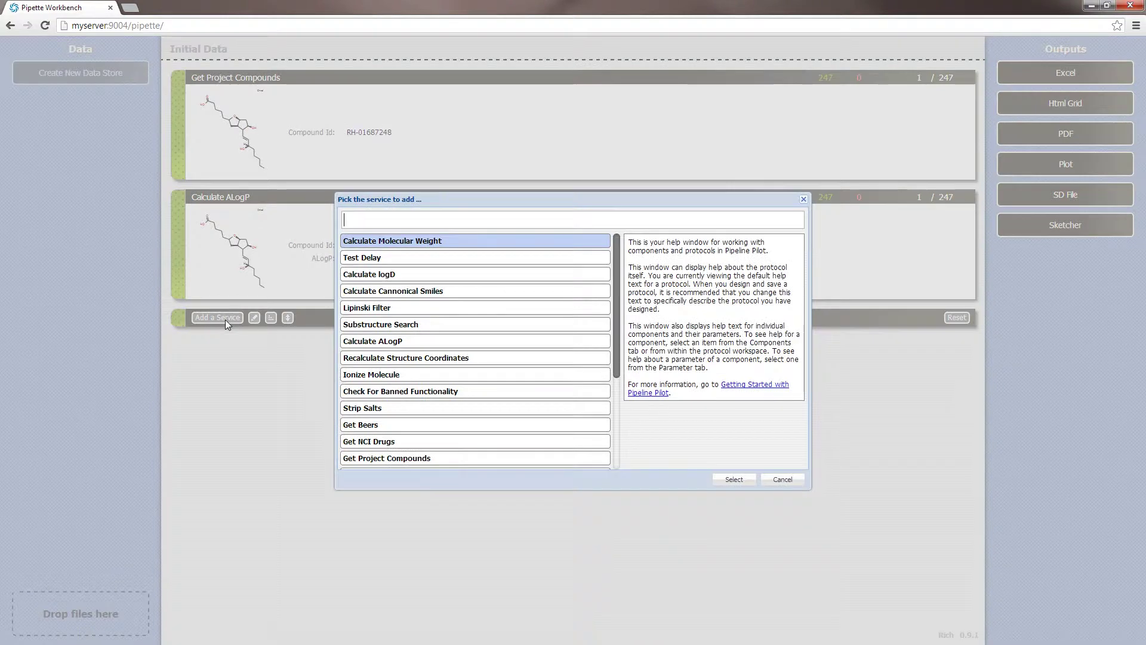
{"action": "double_click", "coordinate": [396, 290]}
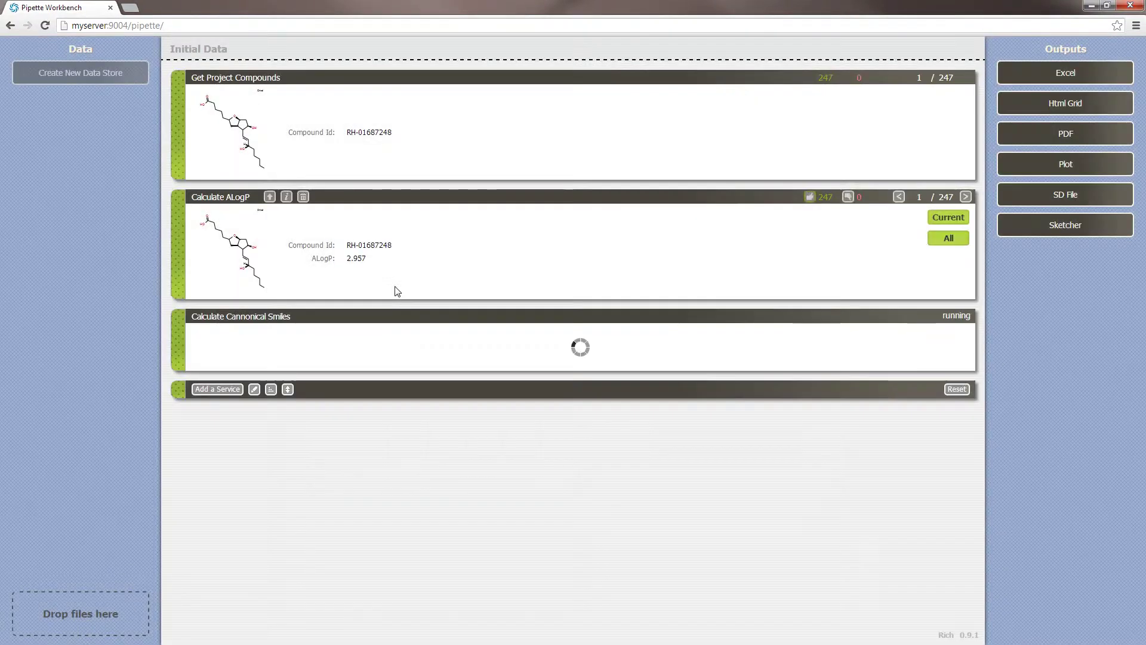
{"action": "mouse_move", "coordinate": [274, 384]}
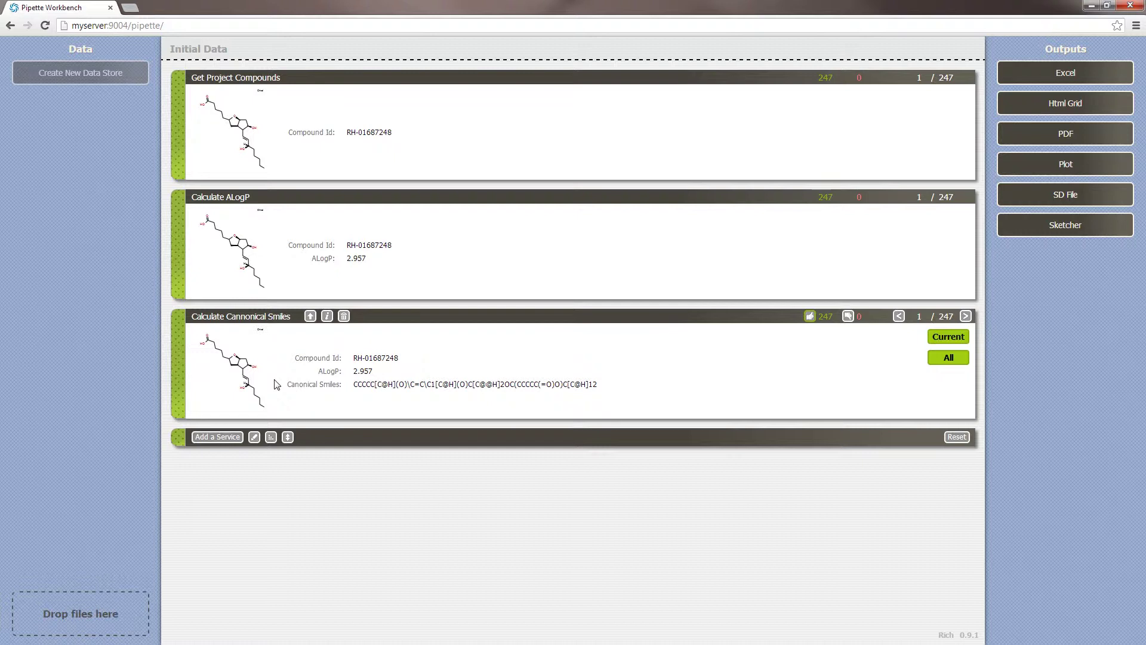
Find and add the Strip Salts service, and reorder it to run directly after Get Project Compounds.
{"action": "left_click", "coordinate": [229, 438]}
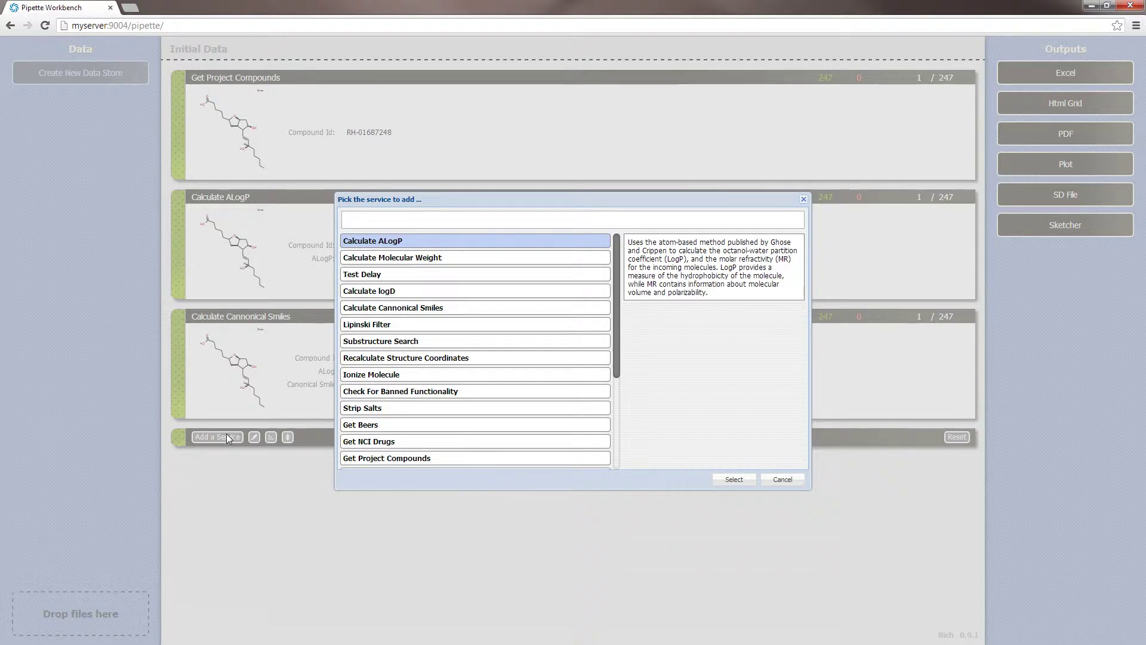
{"action": "type", "text": "strip"}
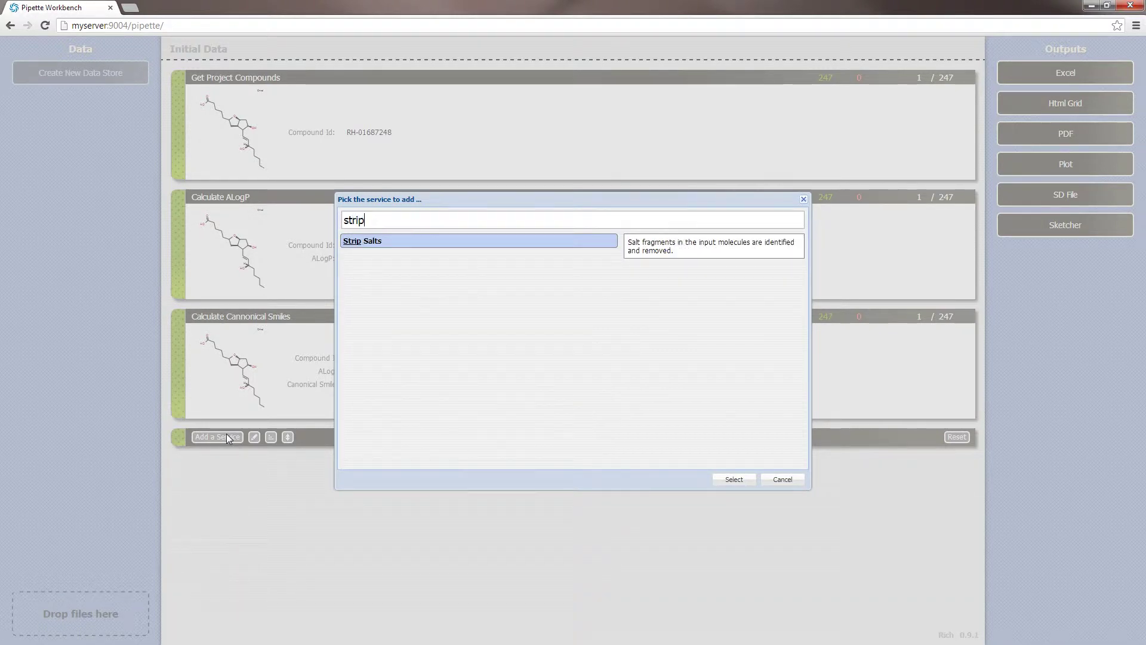
{"action": "key", "text": "Return"}
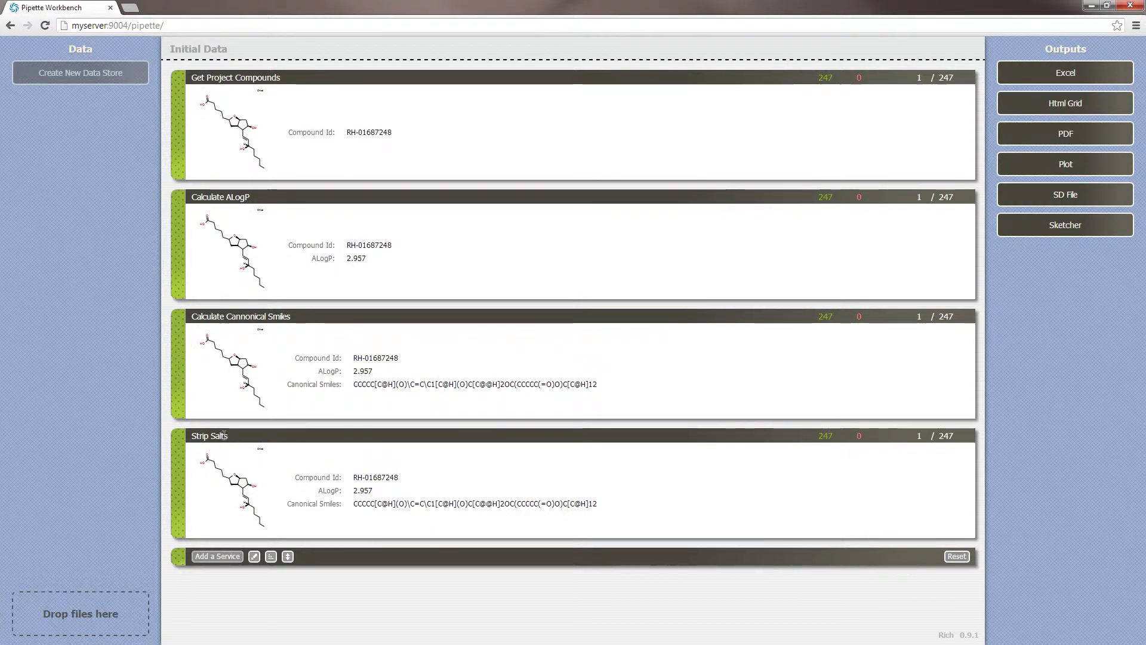
{"action": "left_click_drag", "start_coordinate": [180, 460], "coordinate": [180, 221]}
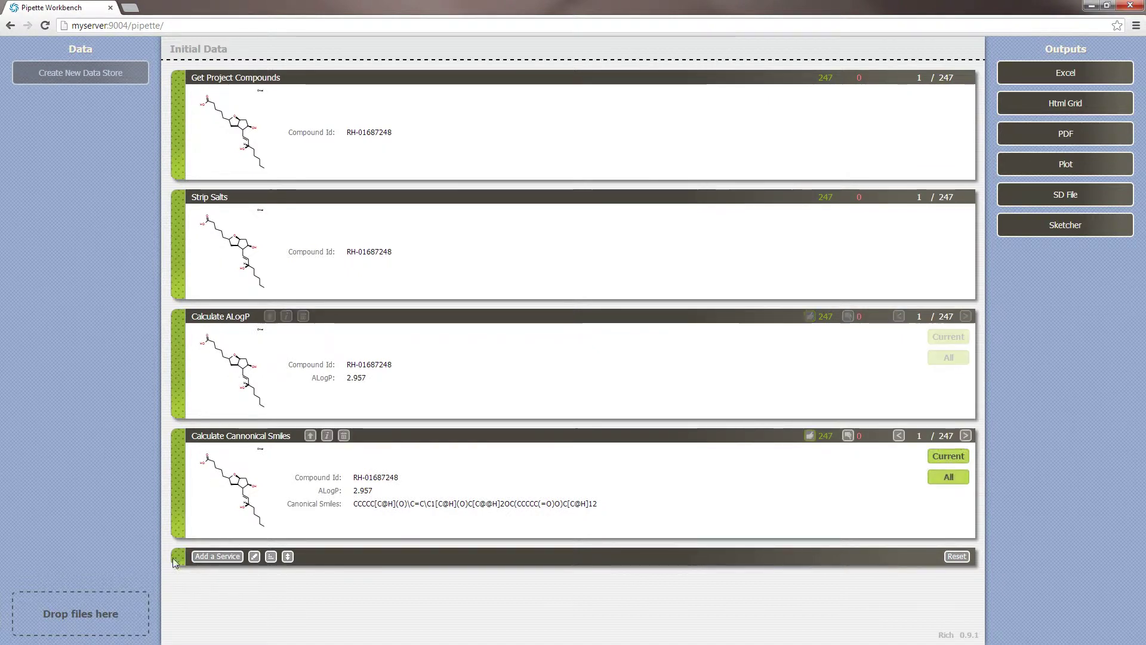
Move the insertion point for new services to just after Get Project Compounds, and return it to the end of the pipeline.
{"action": "left_click_drag", "start_coordinate": [176, 556], "coordinate": [169, 214]}
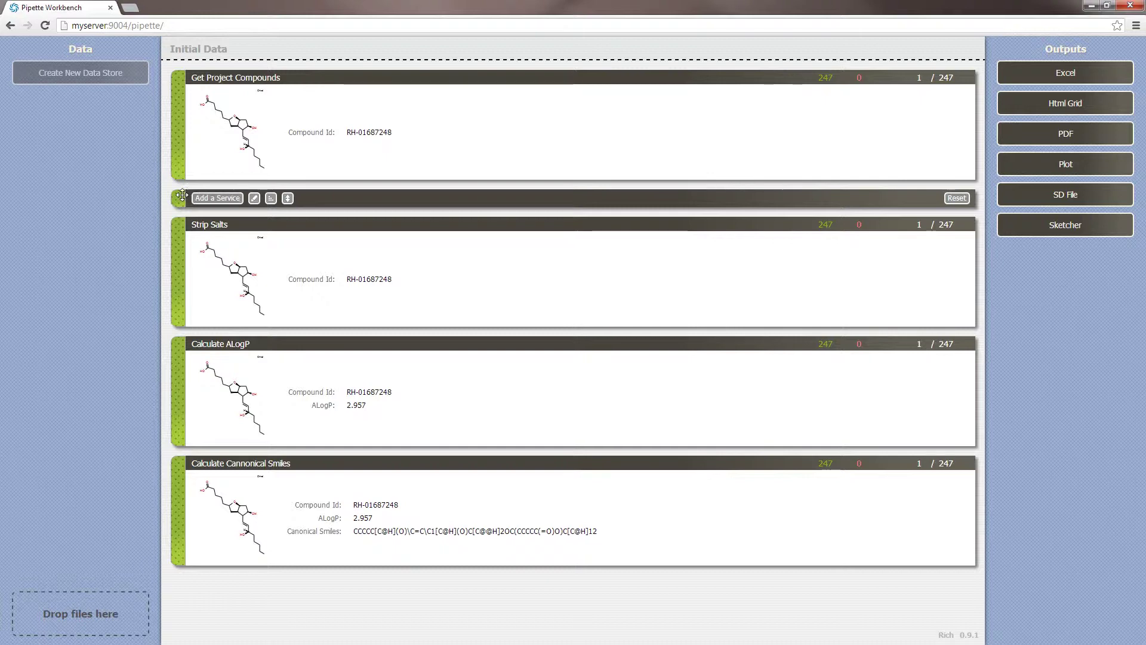
{"action": "left_click_drag", "start_coordinate": [182, 195], "coordinate": [215, 582]}
Add a Rename and Remove Data service that renames the Compound Id property to Id.
{"action": "left_click", "coordinate": [255, 557]}
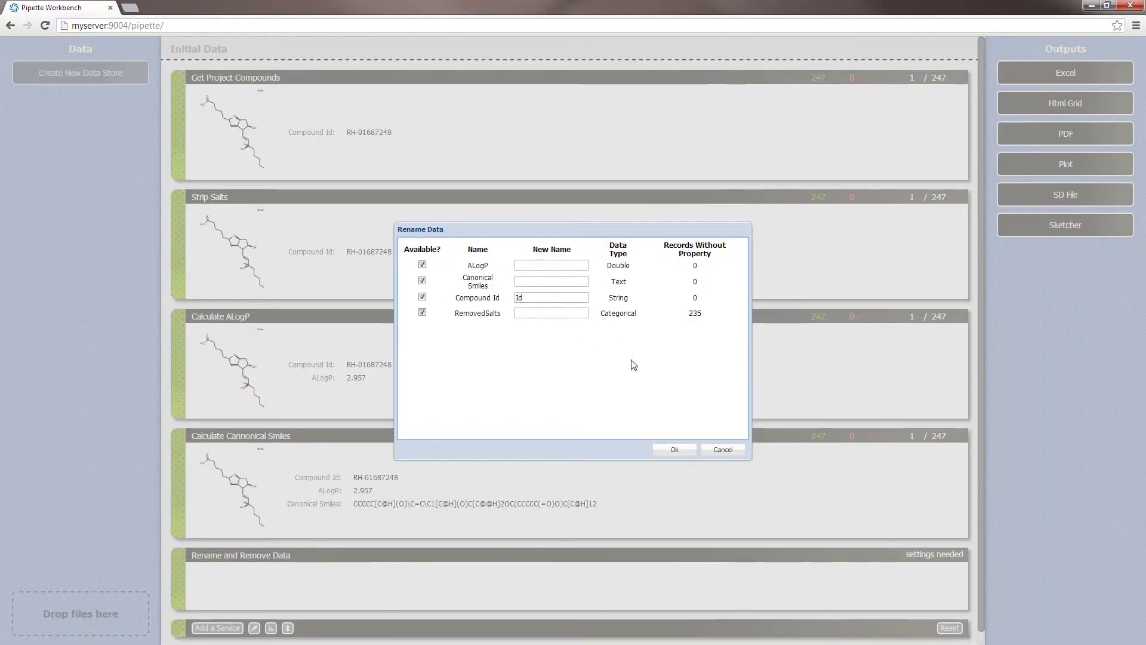
{"action": "left_click", "coordinate": [673, 449]}
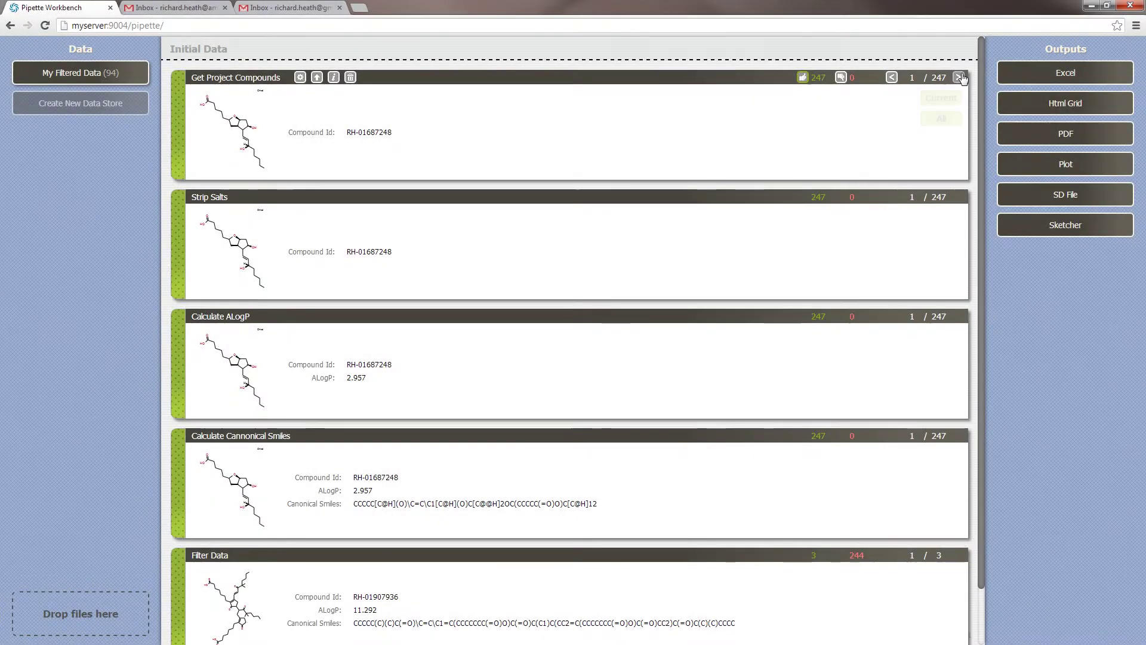
Advance Get Project Compounds to the fourth record and bring the other services to that same compound.
{"action": "left_click", "coordinate": [958, 78]}
{"action": "left_click", "coordinate": [959, 78]}
{"action": "left_click", "coordinate": [958, 77]}
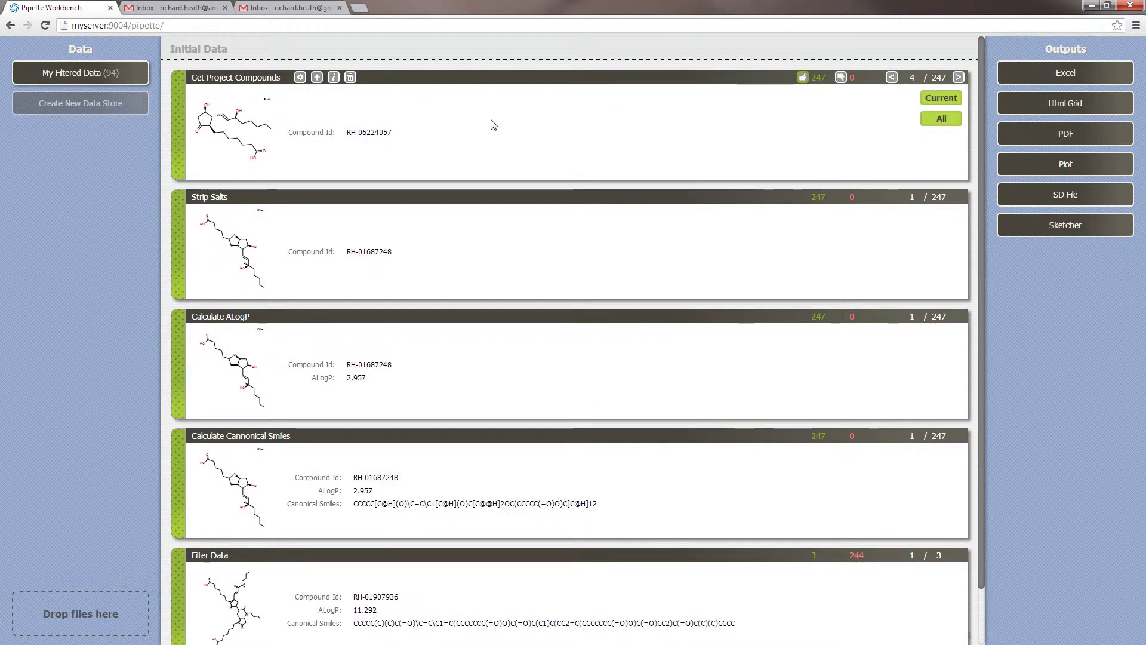
{"action": "left_click", "coordinate": [381, 138]}
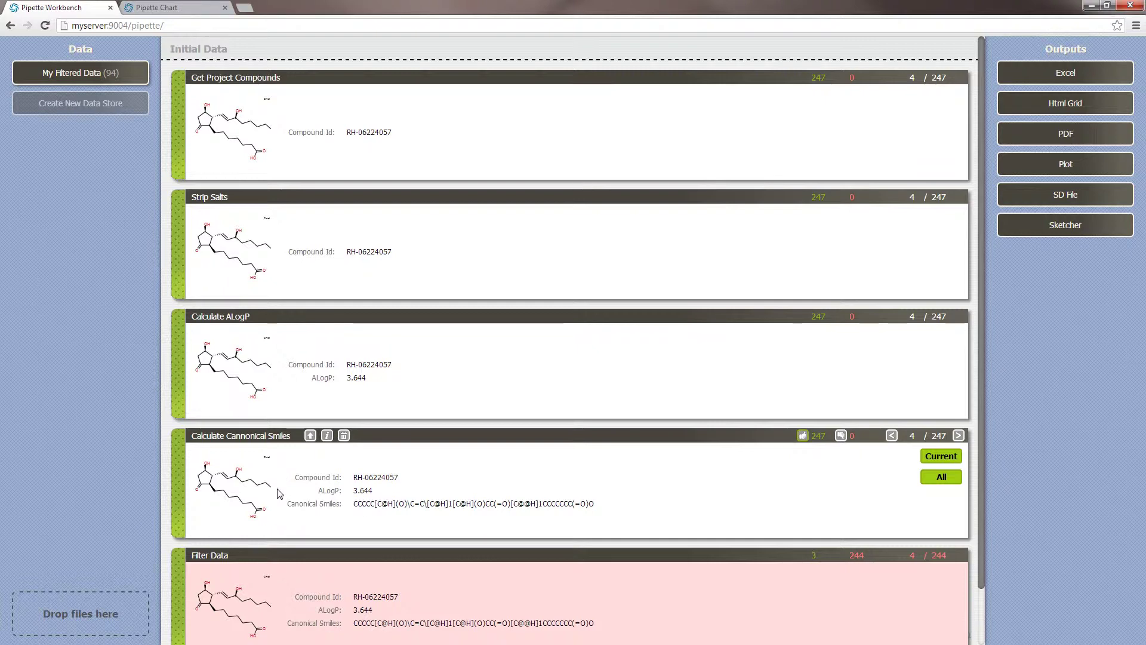
Save the Calculate Cannonical Smiles results to a new data store named My Saved Data.
{"action": "left_click_drag", "start_coordinate": [210, 464], "coordinate": [74, 272]}
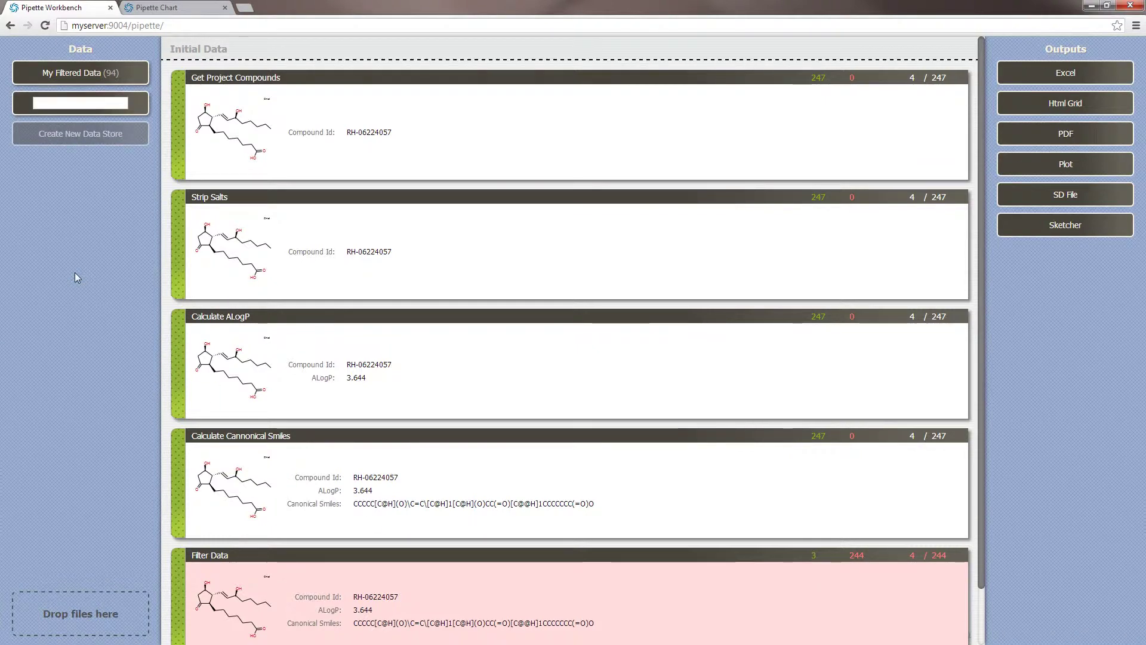
{"action": "type", "text": "My Saved"}
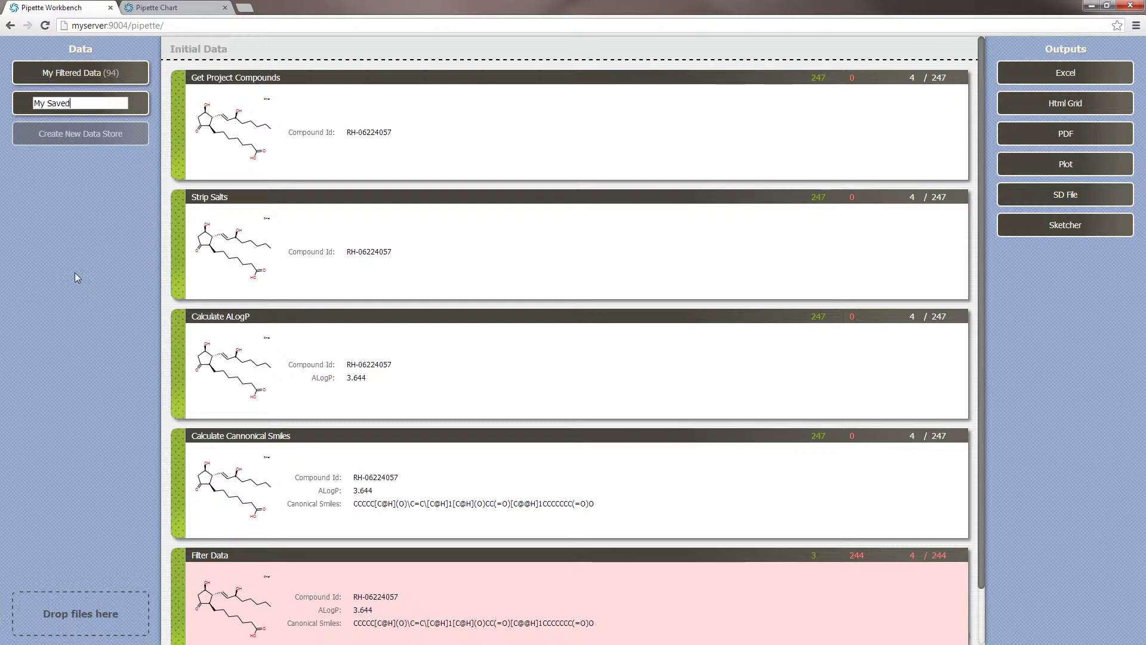
{"action": "type", "text": " Data"}
{"action": "key", "text": "Return"}
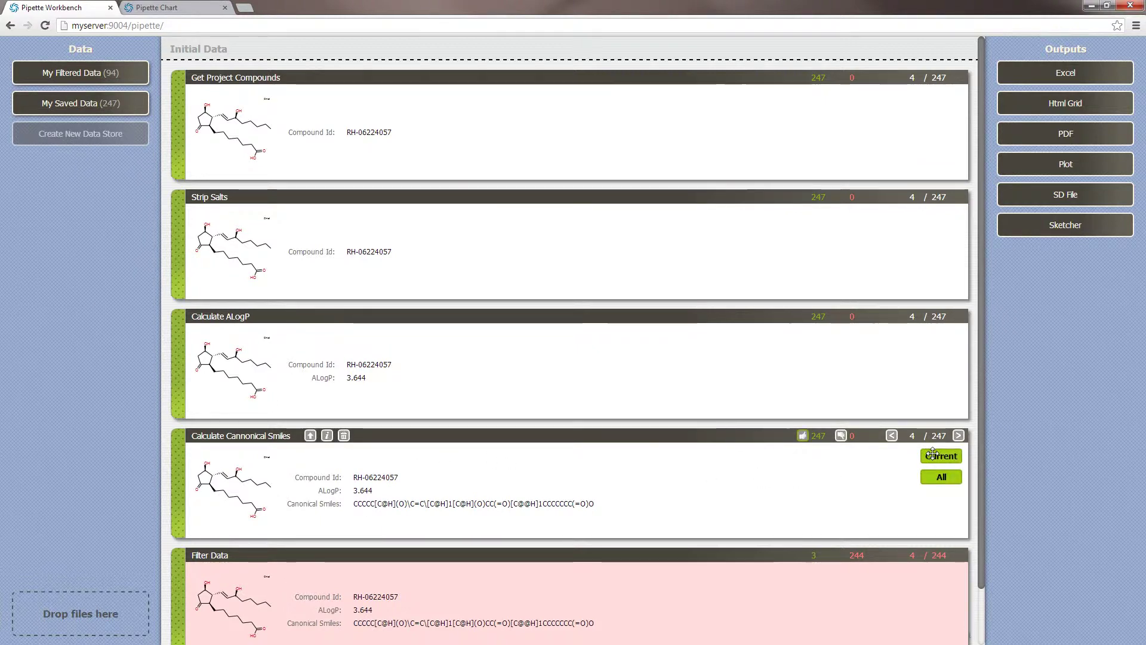
Save only the current compound of Calculate Cannonical Smiles to a new data store named My Saved Compound.
{"action": "left_click_drag", "start_coordinate": [933, 453], "coordinate": [94, 249]}
{"action": "type", "text": "M"}
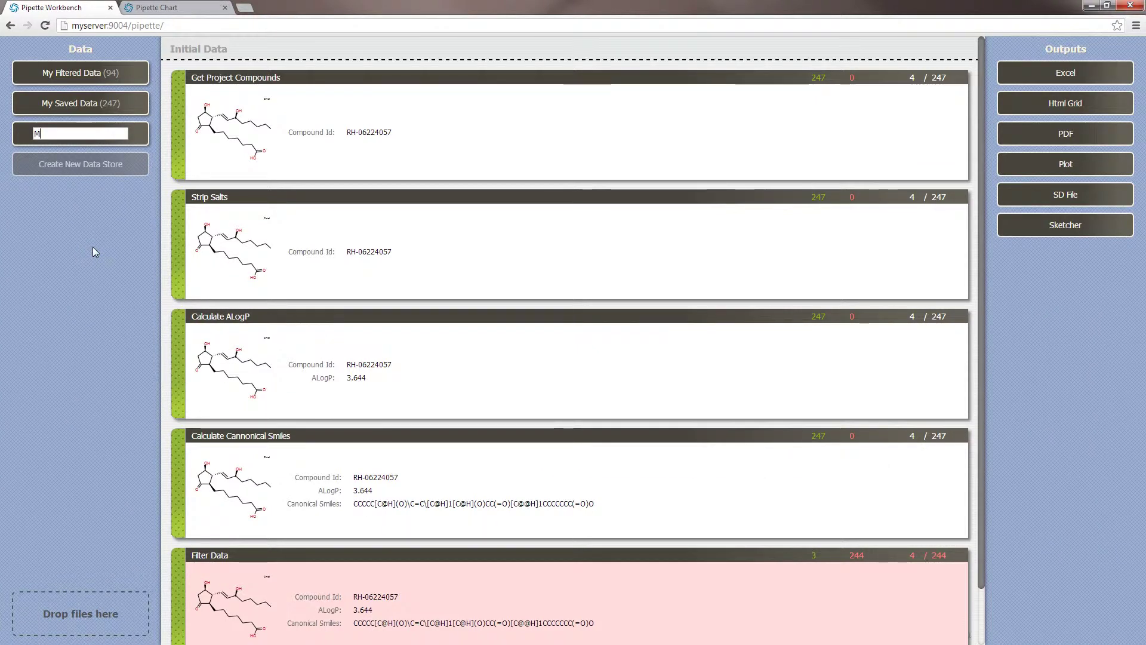
{"action": "type", "text": "y Saved Co"}
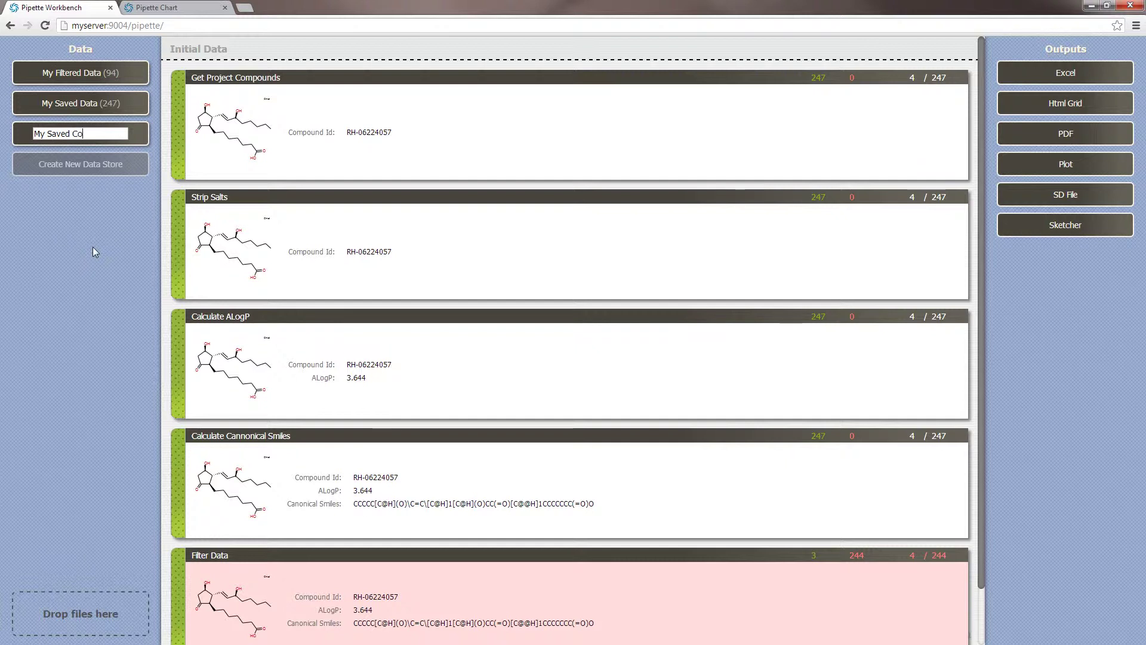
{"action": "type", "text": "mpound"}
{"action": "key", "text": "Return"}
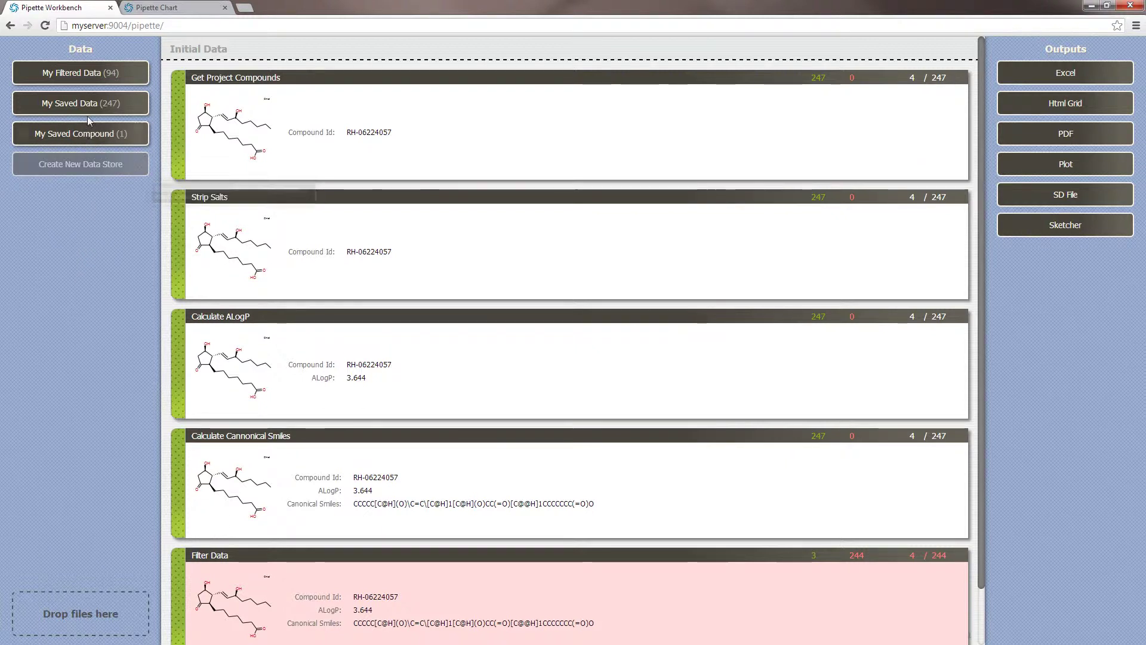
Copy My Saved Data into a new data store named My Copy and append the same compounds to it once more.
{"action": "left_click_drag", "start_coordinate": [92, 104], "coordinate": [92, 188]}
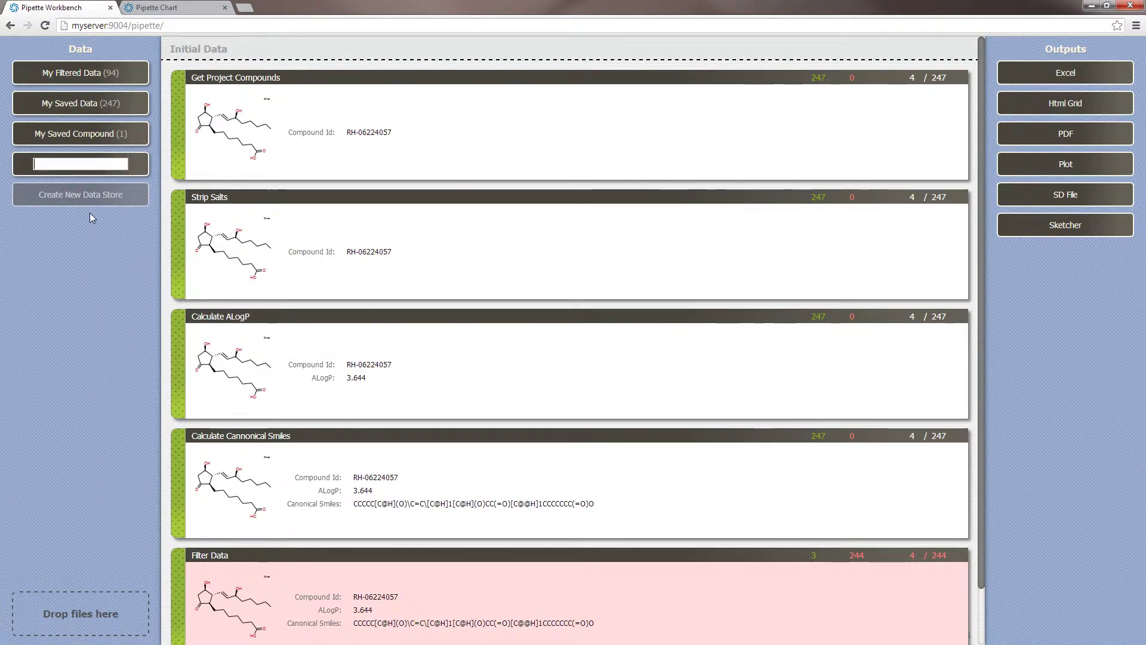
{"action": "type", "text": "My Copy"}
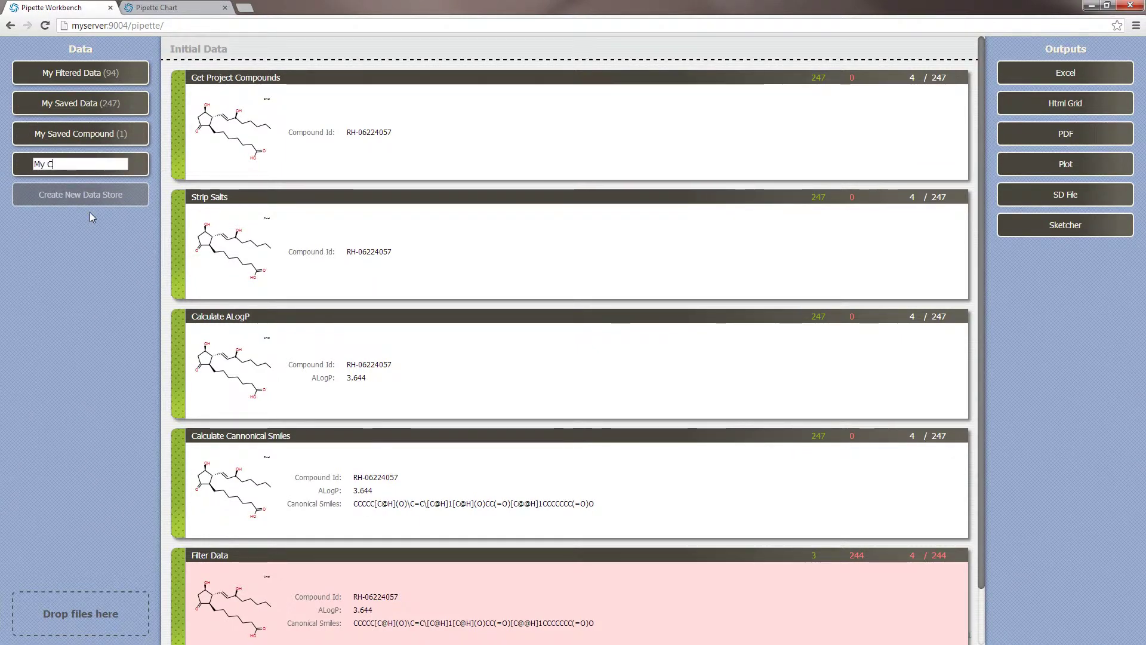
{"action": "key", "text": "Return"}
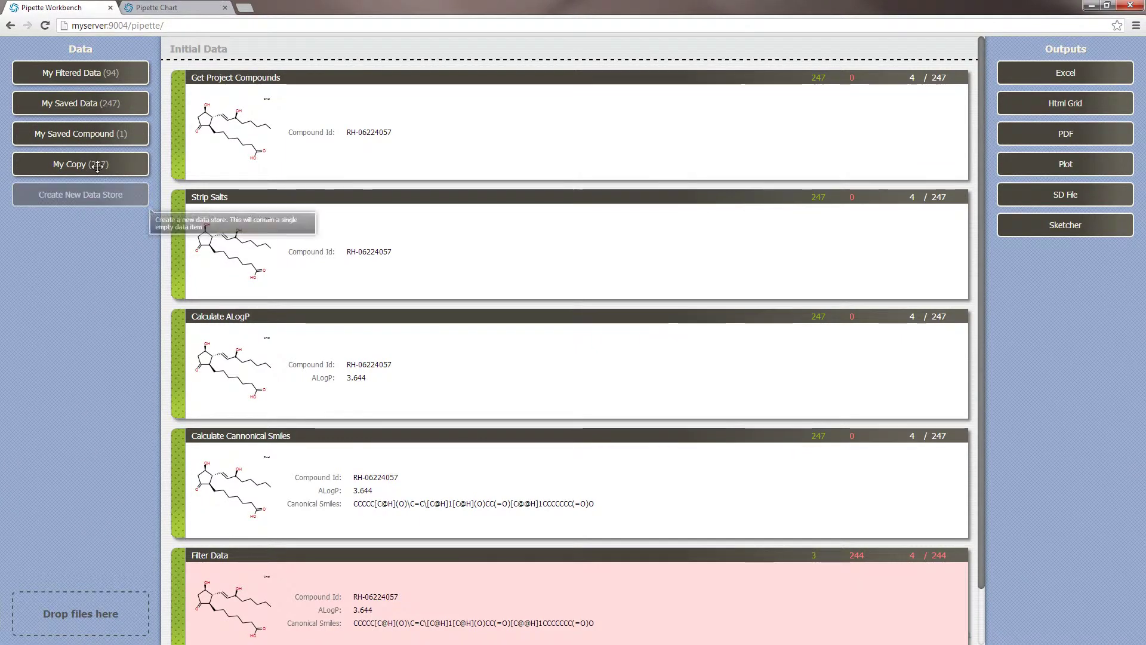
{"action": "left_click_drag", "start_coordinate": [93, 165], "coordinate": [93, 158]}
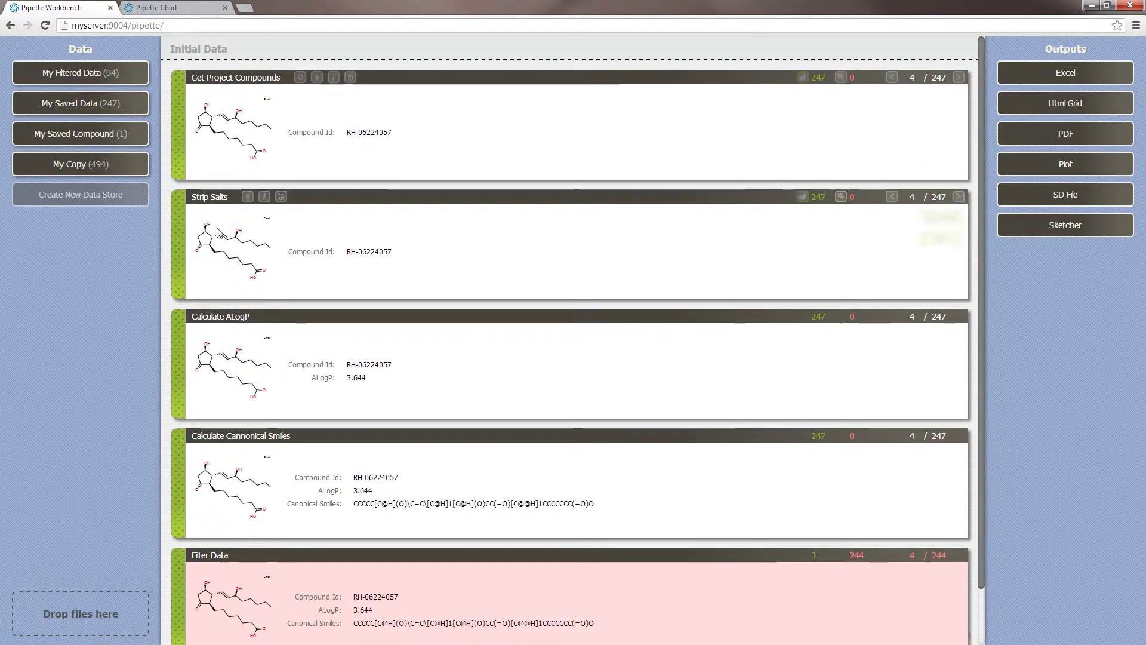
Advance Calculate ALogP to its seventh record and add that compound to the My Saved Compound data store.
{"action": "mouse_move", "coordinate": [711, 326]}
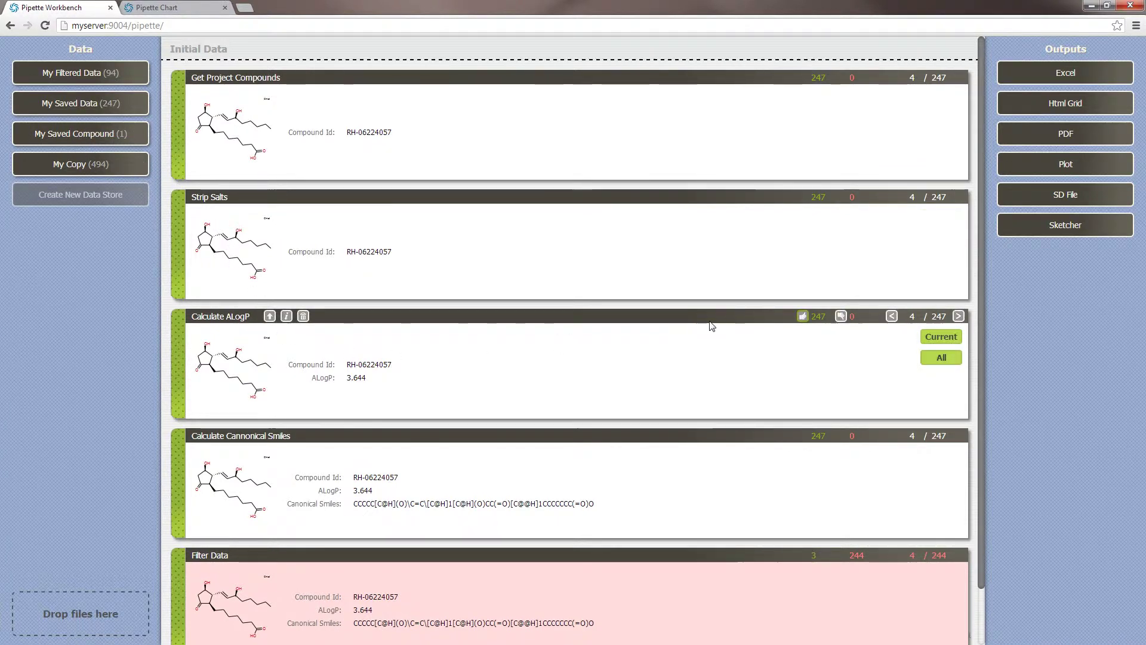
{"action": "left_click", "coordinate": [958, 316]}
{"action": "left_click", "coordinate": [958, 316]}
{"action": "left_click", "coordinate": [958, 316]}
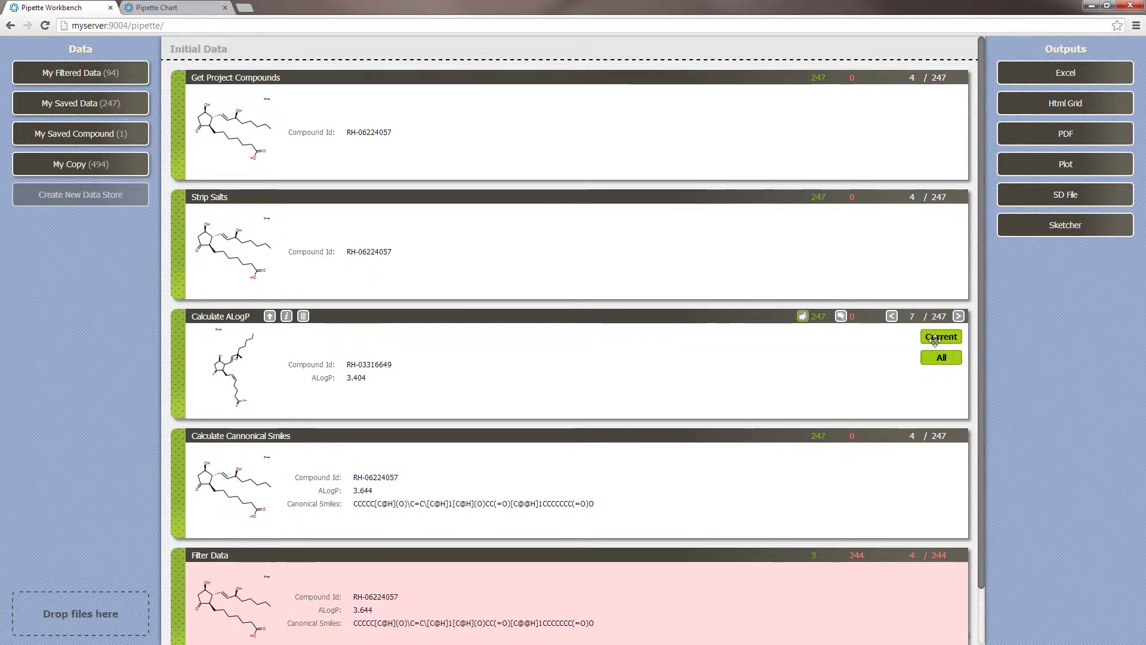
{"action": "left_click_drag", "start_coordinate": [941, 336], "coordinate": [87, 137]}
Rename the My Saved Compound data store as My Saved Compounds.
{"action": "double_click", "coordinate": [88, 136]}
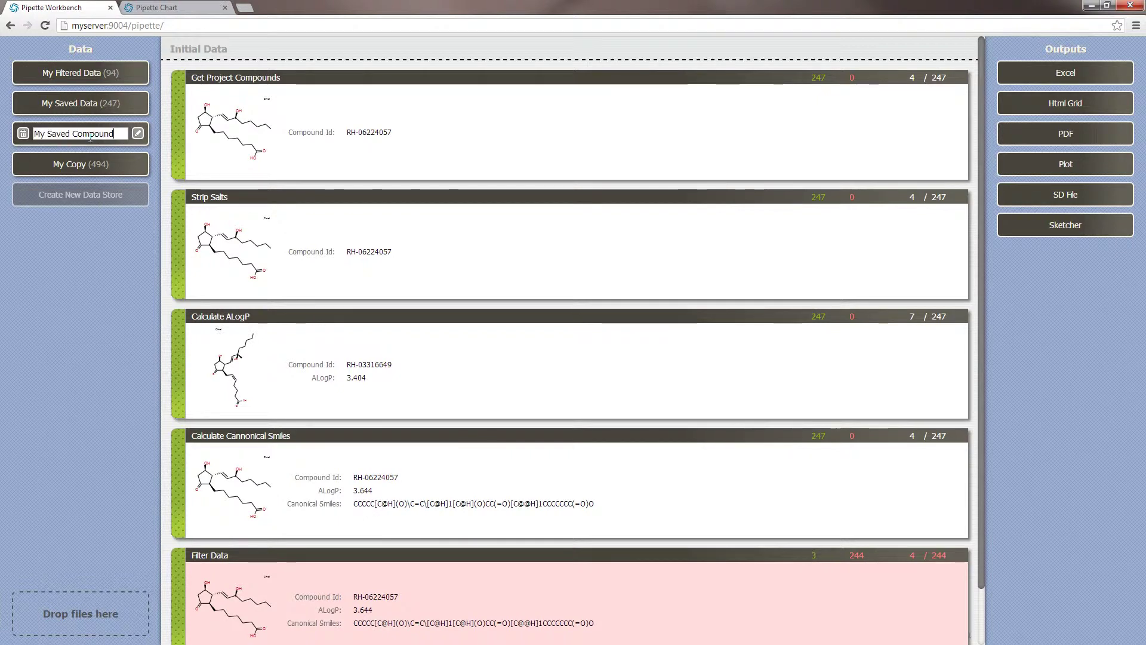
{"action": "type", "text": "s"}
{"action": "key", "text": "Return"}
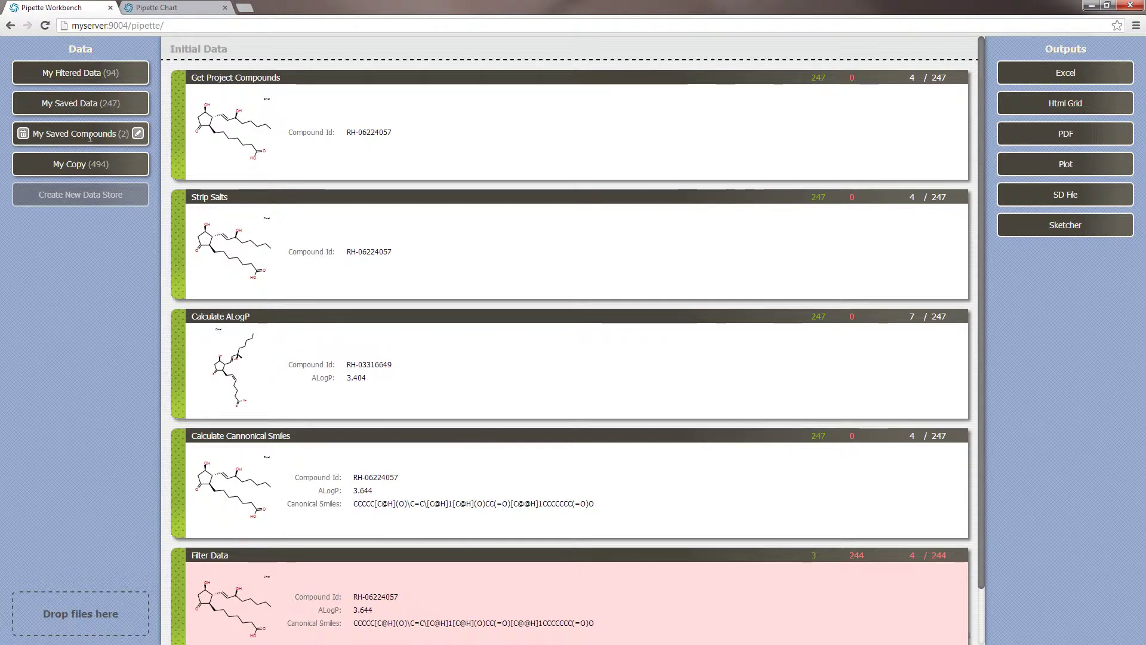
Switch to the file explorer window and import all the selected SD files from the Data folder as data stores.
{"action": "key", "text": "alt+Tab"}
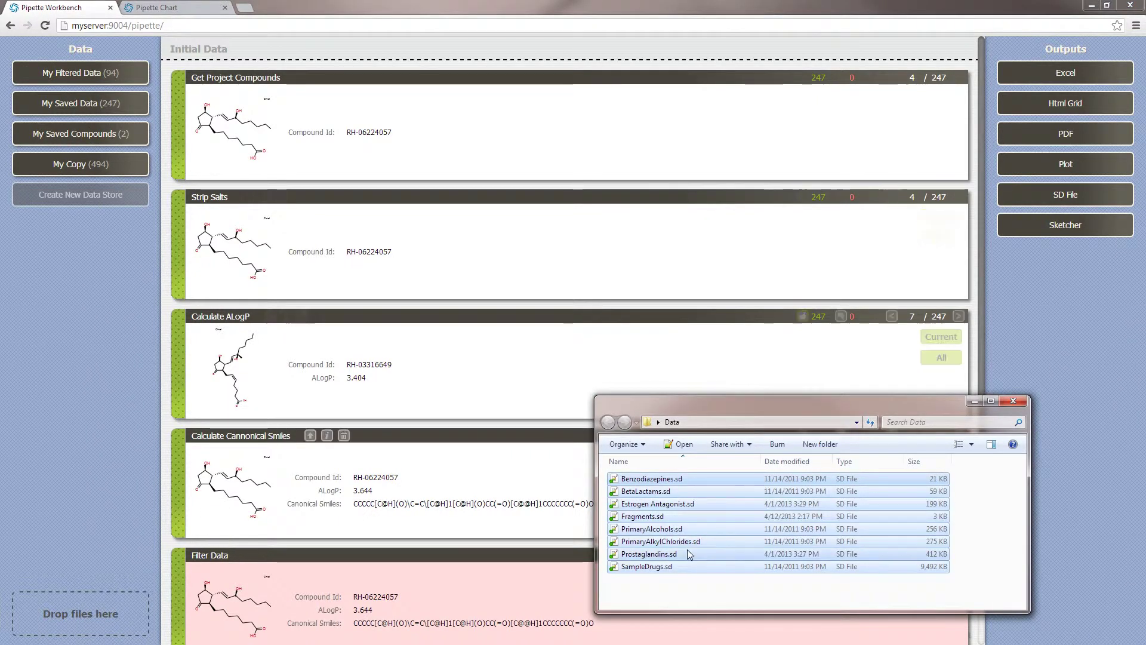
{"action": "left_click_drag", "start_coordinate": [688, 553], "coordinate": [85, 621]}
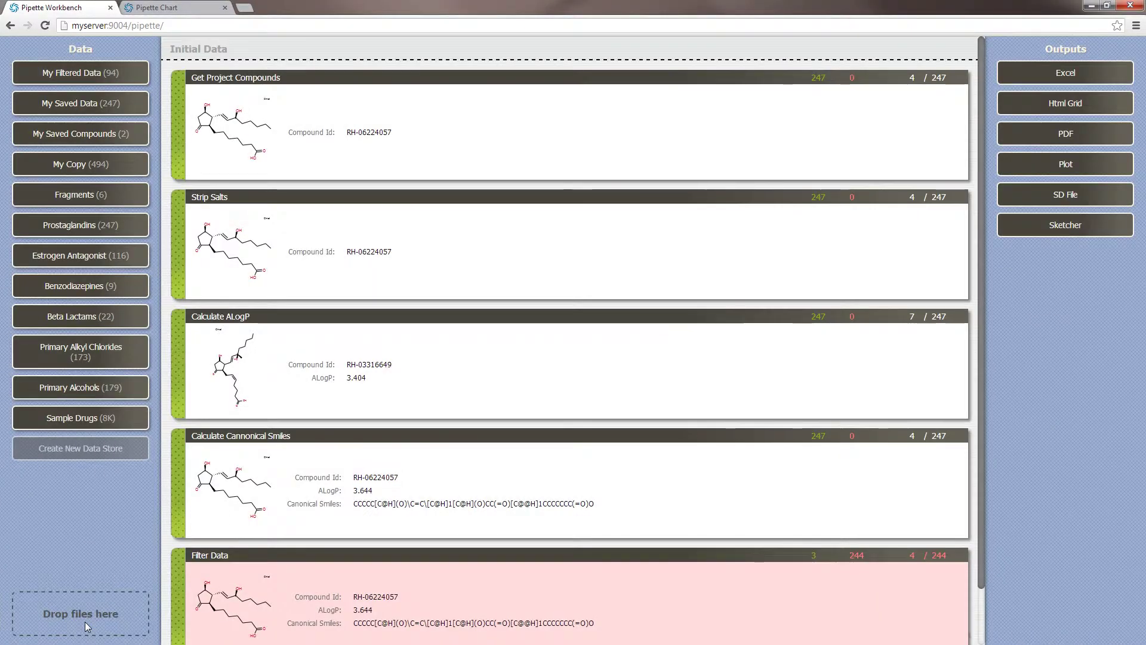
Create an empty data store named Substructure.
{"action": "left_click", "coordinate": [111, 449]}
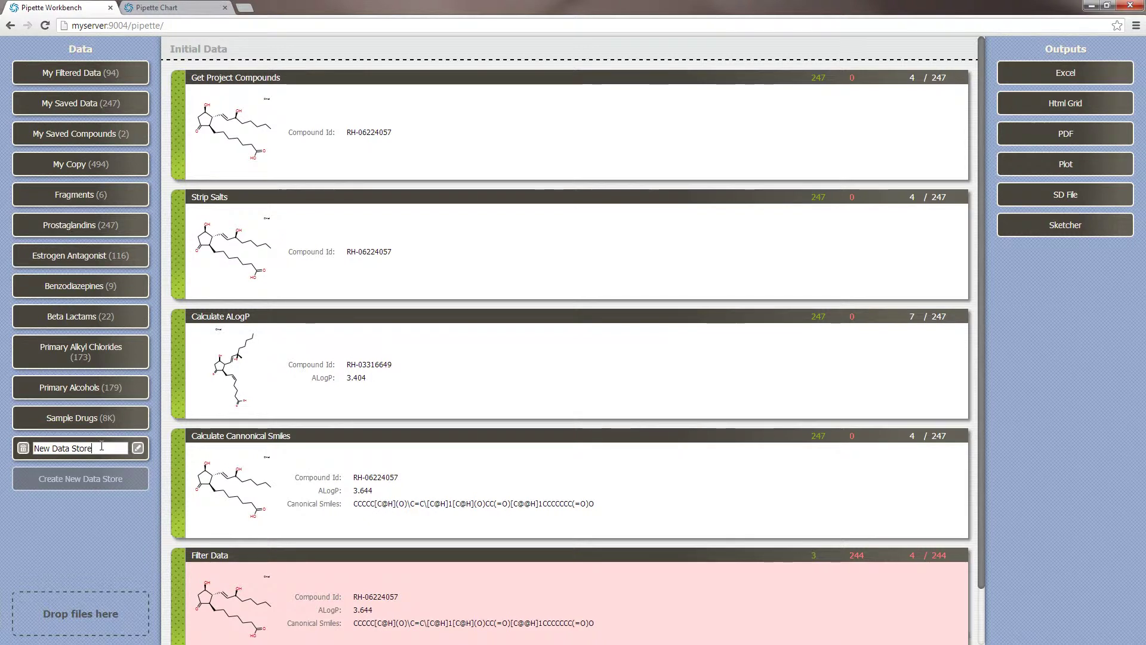
{"action": "key", "text": "ctrl+a"}
{"action": "type", "text": "Substructure"}
{"action": "key", "text": "Return"}
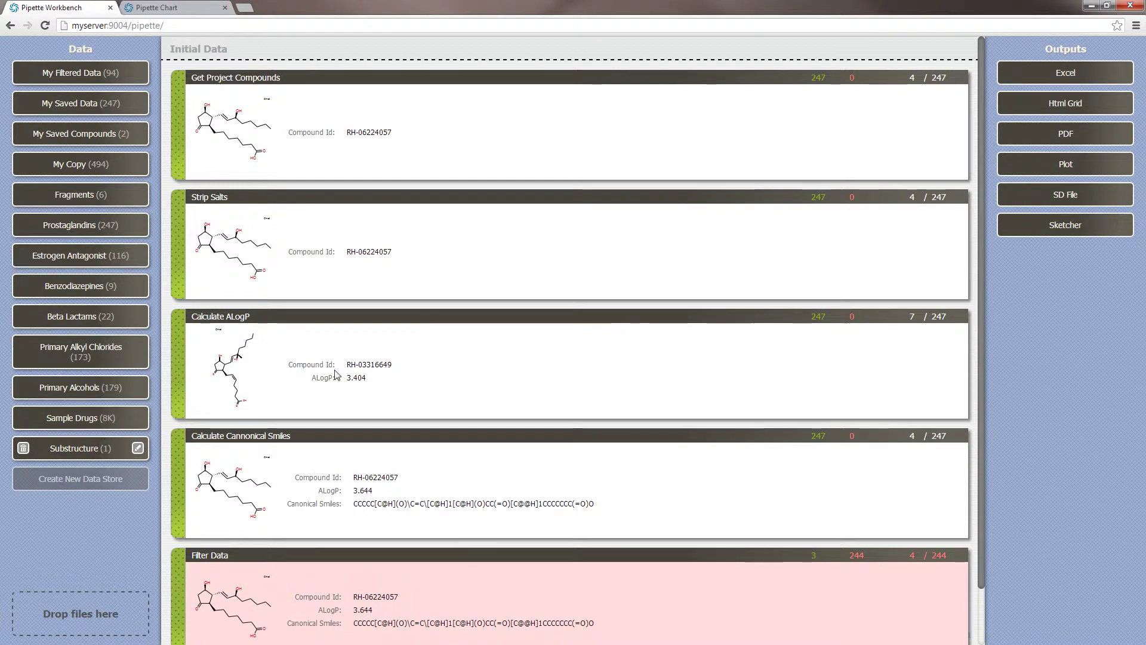
Open the Substructure data store in the Sketcher, start its structure from the benzene ring template, and save it.
{"action": "mouse_move", "coordinate": [101, 447]}
{"action": "left_mouse_down"}
{"action": "mouse_move", "coordinate": [901, 241]}
{"action": "mouse_move", "coordinate": [1008, 229]}
{"action": "left_mouse_up"}
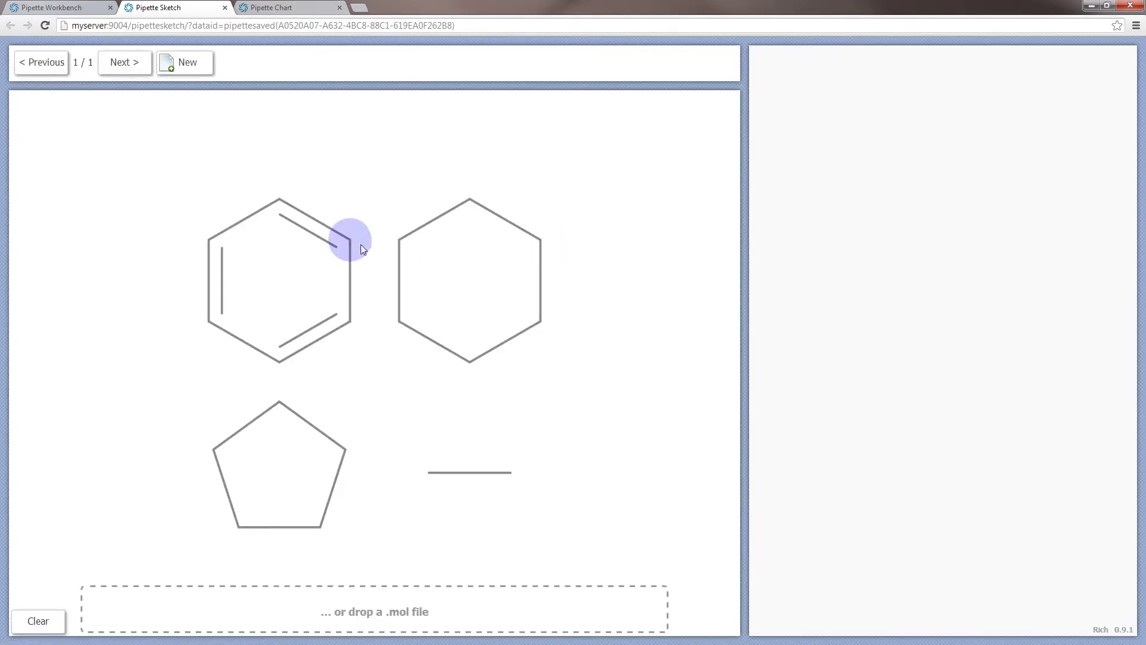
{"action": "left_click", "coordinate": [362, 249]}
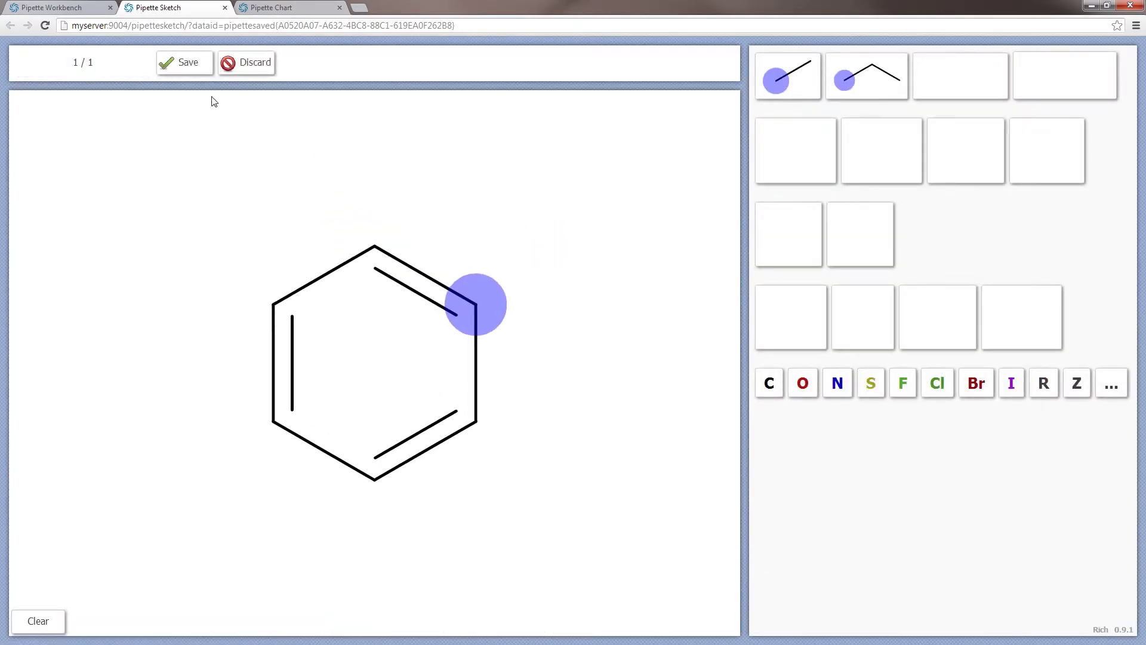
{"action": "left_click", "coordinate": [181, 71]}
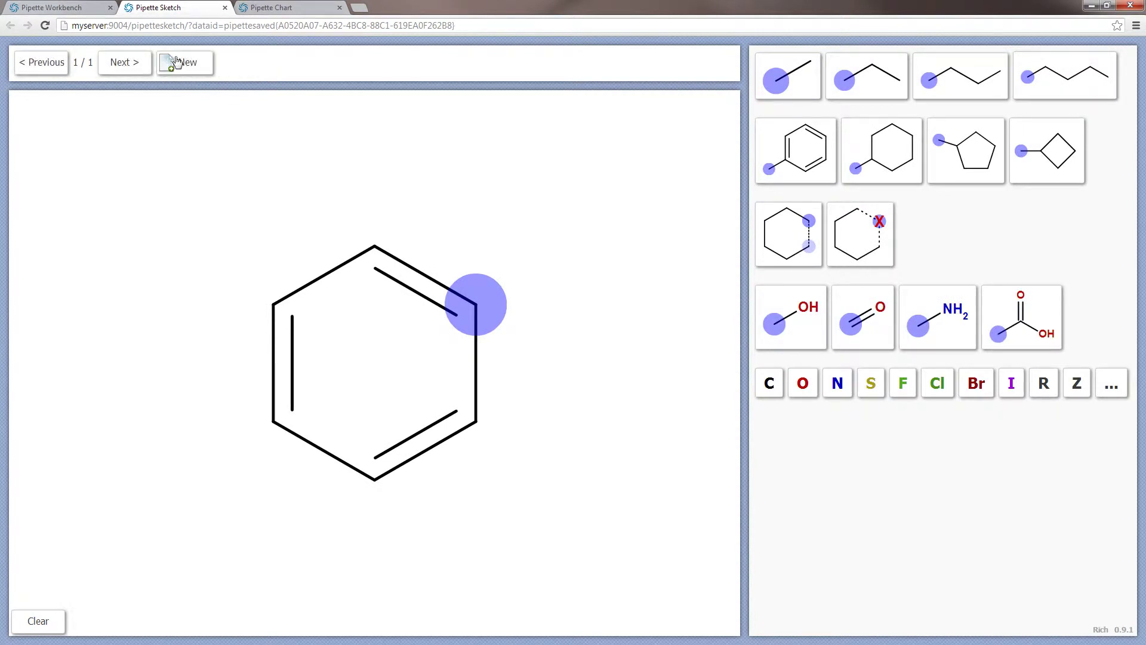
Reset the workbench pipeline and load the Substructure and Sample Drugs data stores as initial data.
{"action": "left_click", "coordinate": [85, 6]}
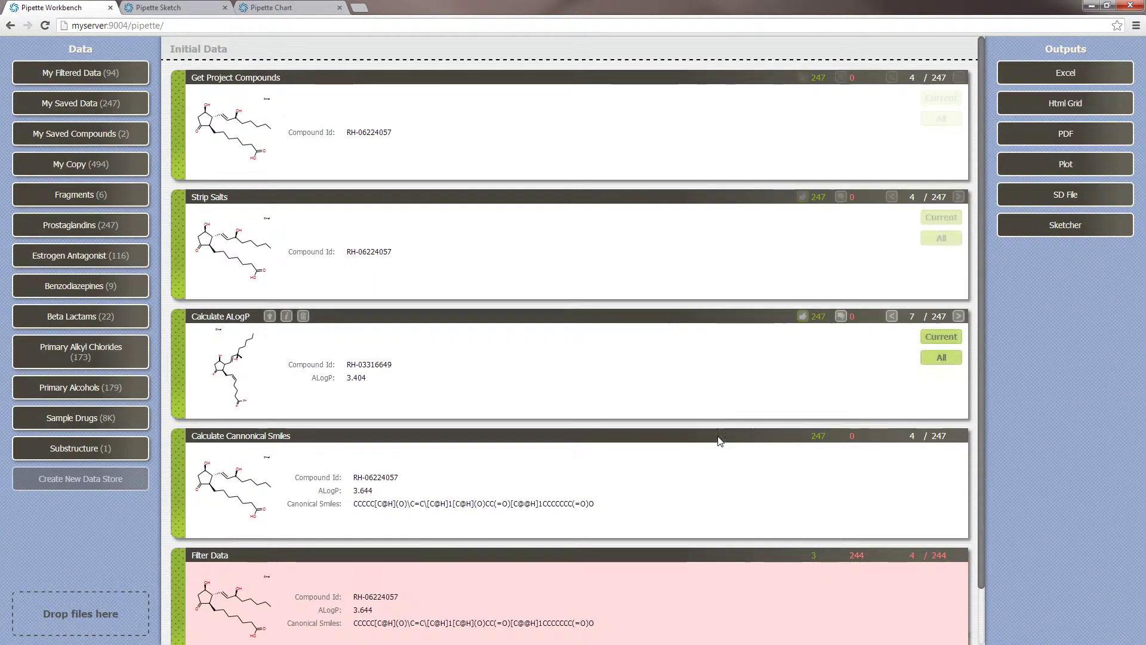
{"action": "scroll", "coordinate": [729, 460], "scroll_direction": "down", "scroll_amount": 2}
{"action": "left_click", "coordinate": [941, 618]}
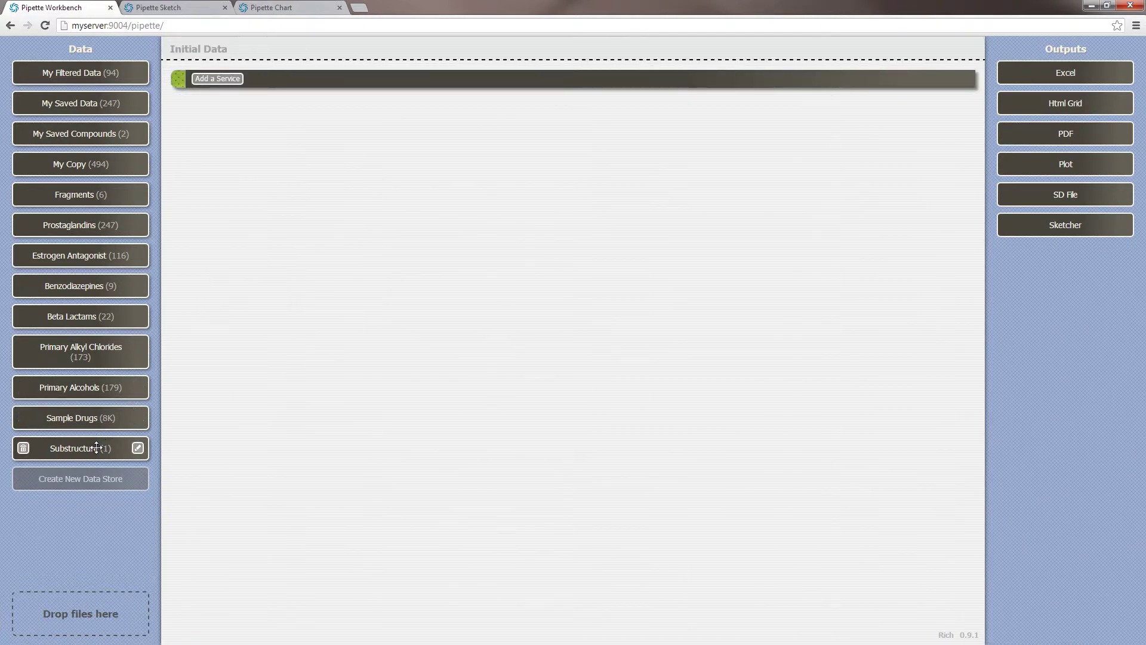
{"action": "left_click_drag", "start_coordinate": [96, 448], "coordinate": [275, 38]}
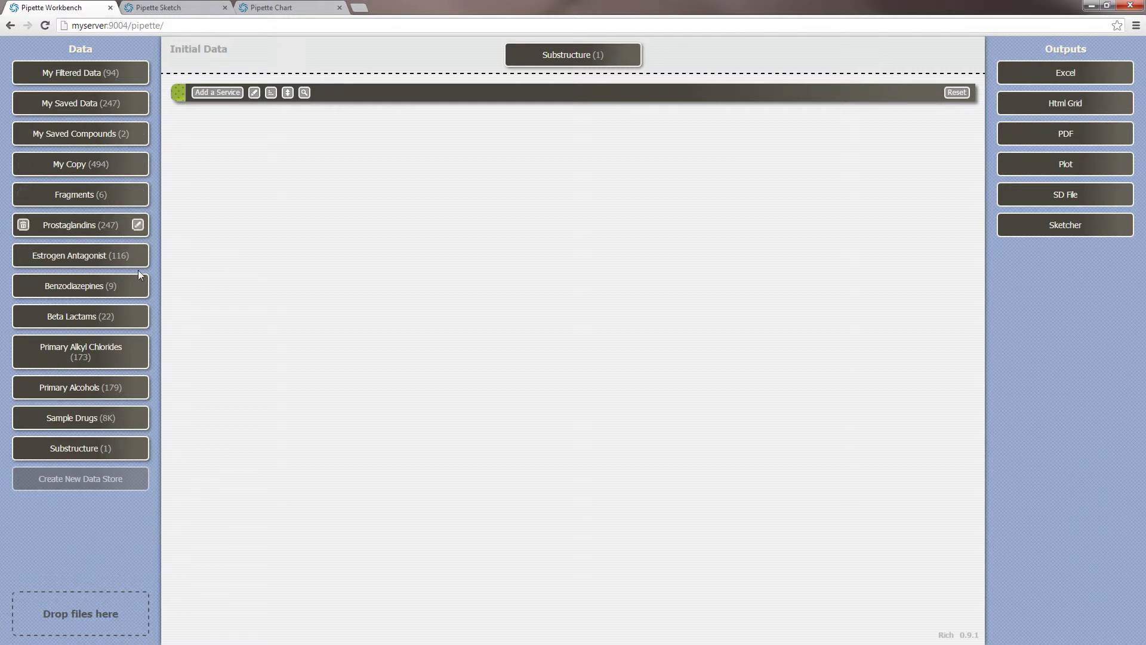
{"action": "left_click_drag", "start_coordinate": [81, 418], "coordinate": [754, 53]}
Add a Substructure Search service to the pipeline.
{"action": "left_click", "coordinate": [210, 106]}
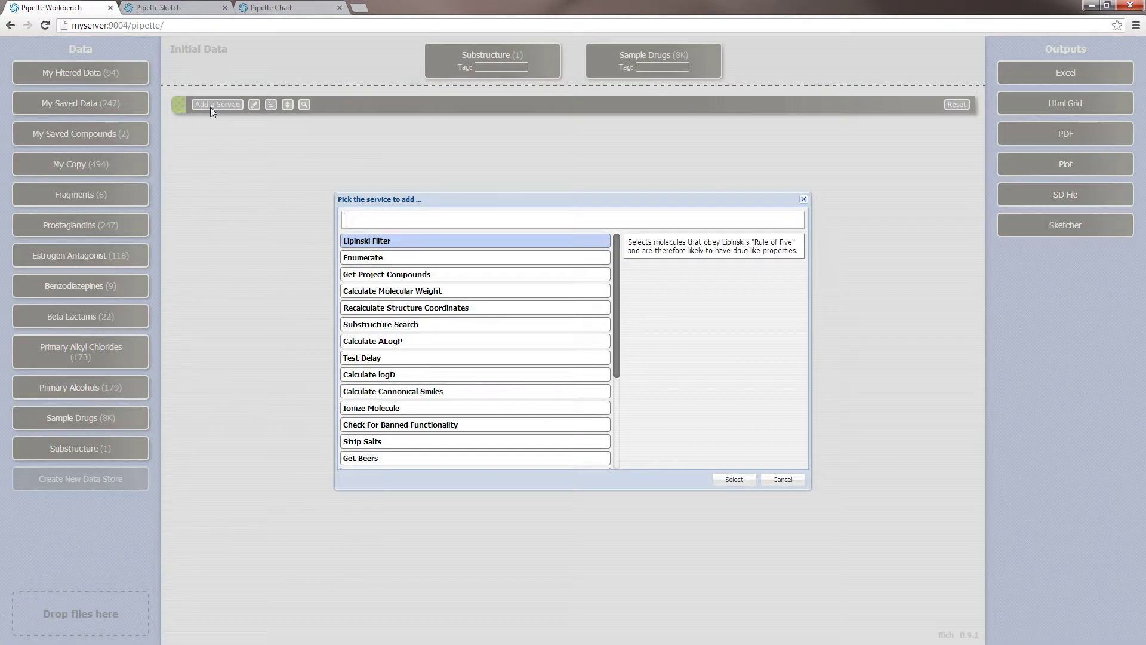
{"action": "type", "text": "Sub"}
{"action": "key", "text": "Return"}
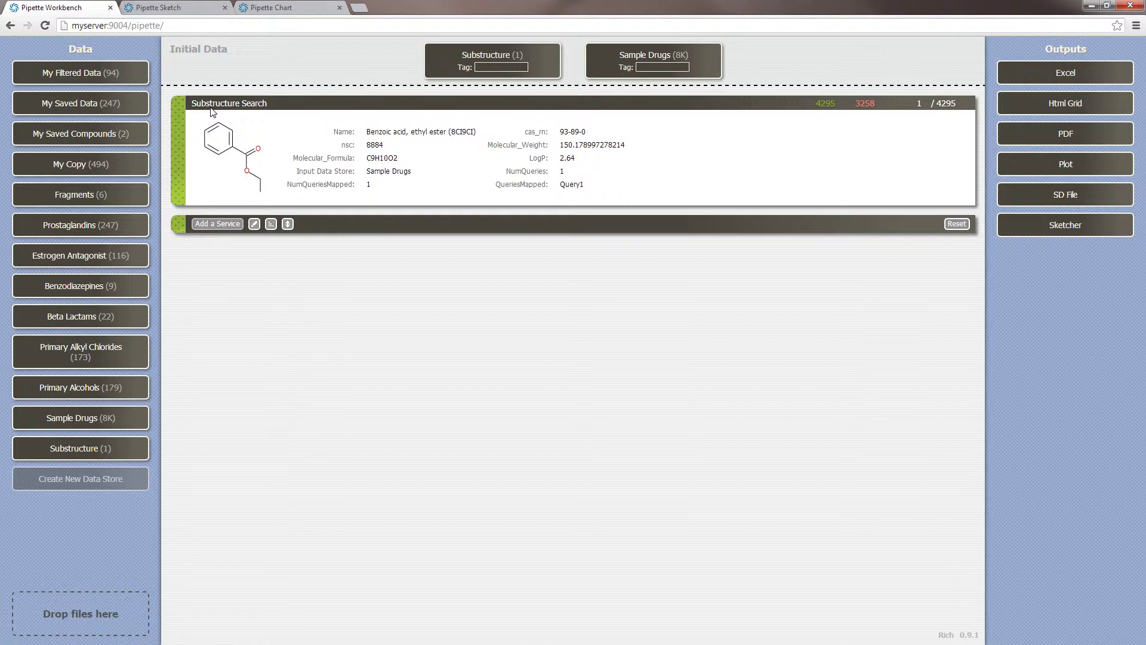
Attach a single-bond methyl group to the benzene ring's uppermost atom, save the sketch, and return to the workbench.
{"action": "left_click", "coordinate": [188, 9]}
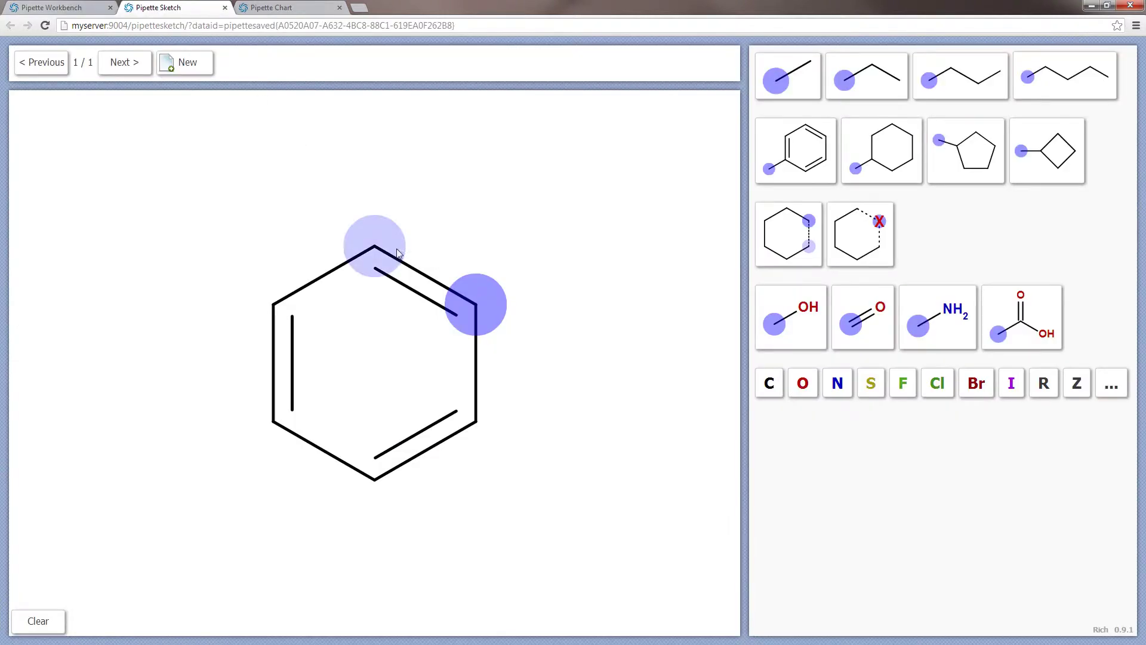
{"action": "left_click", "coordinate": [399, 253]}
{"action": "left_click", "coordinate": [801, 90]}
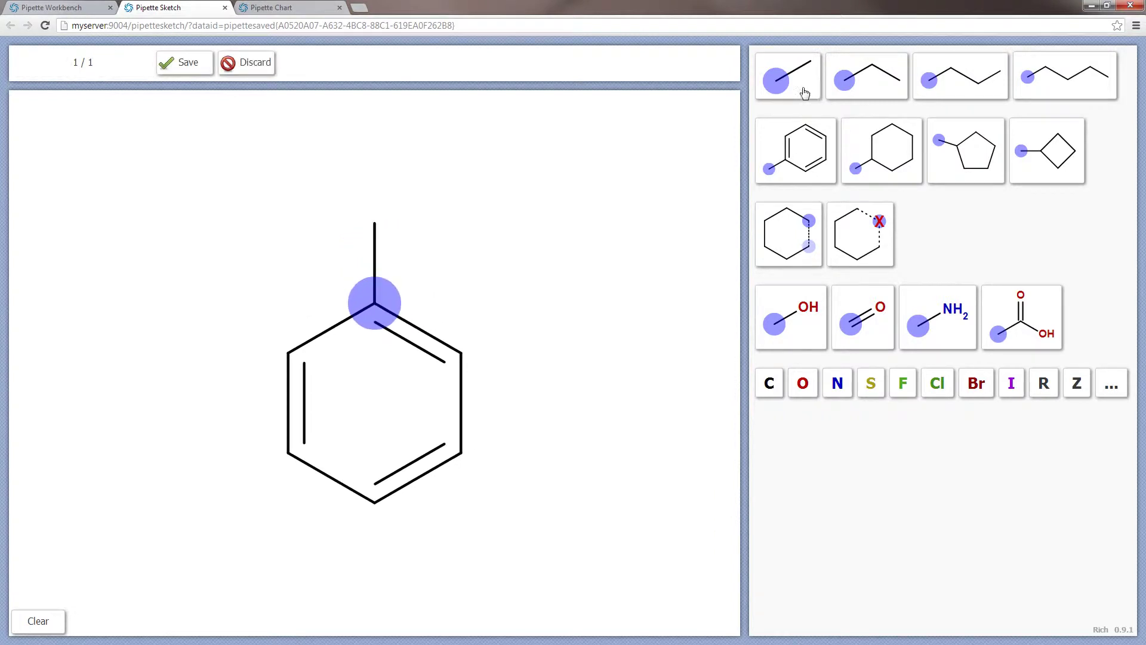
{"action": "left_click", "coordinate": [174, 69]}
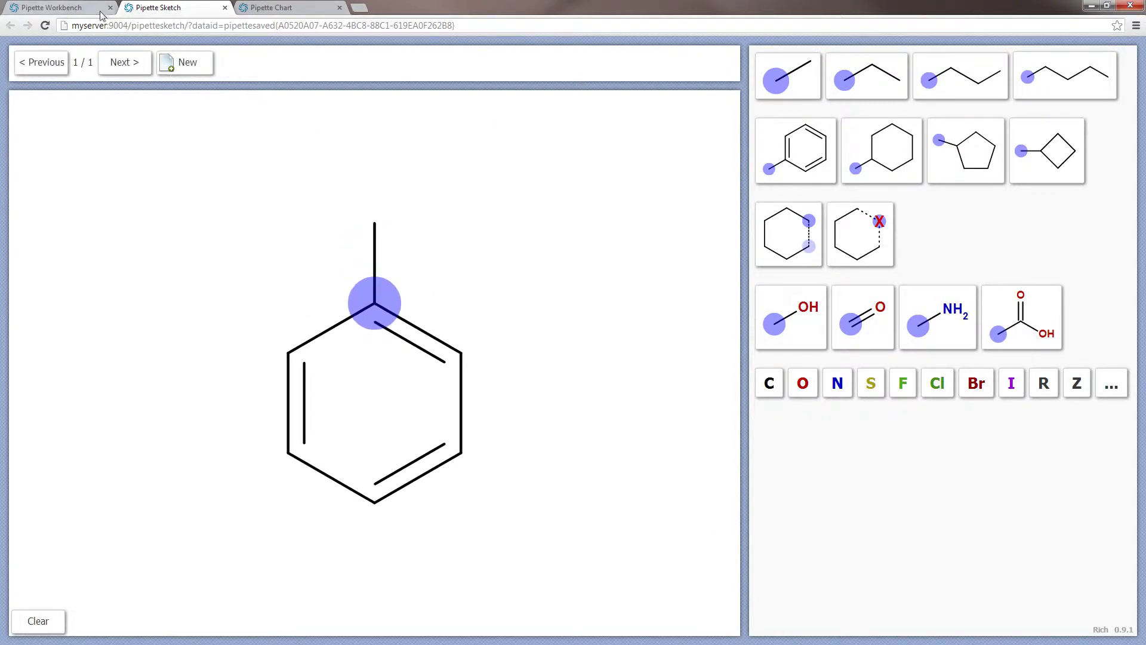
{"action": "left_click", "coordinate": [96, 9]}
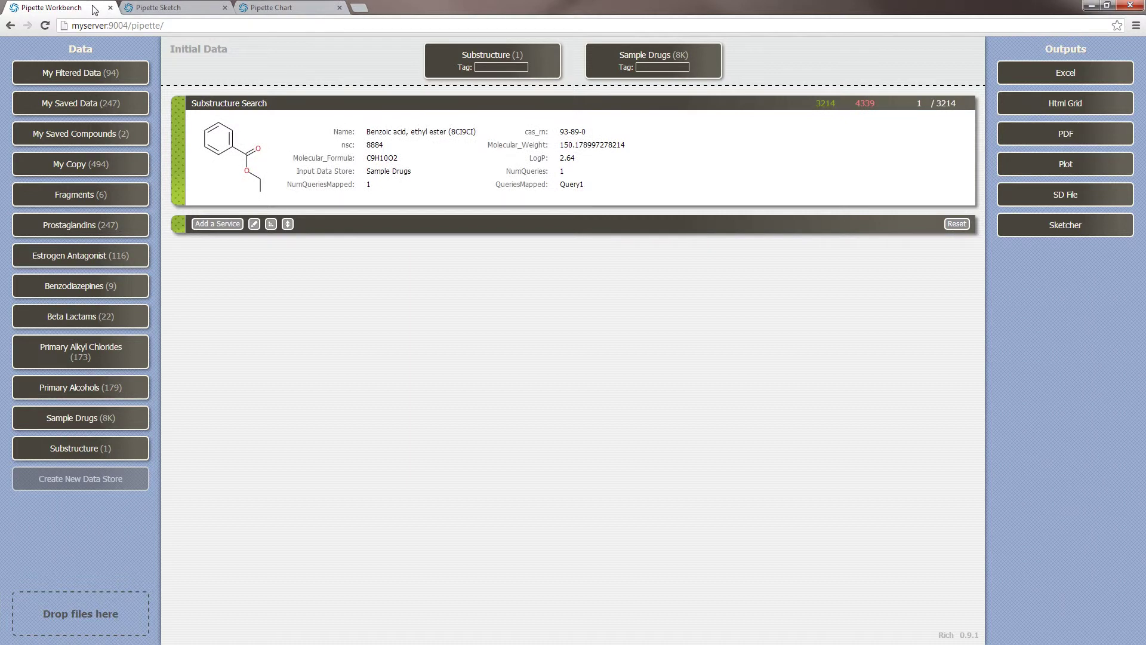
Reset the pipeline and add a Get Project Compounds service for the Prostaglandin project.
{"action": "left_click", "coordinate": [956, 224]}
{"action": "type", "text": "a"}
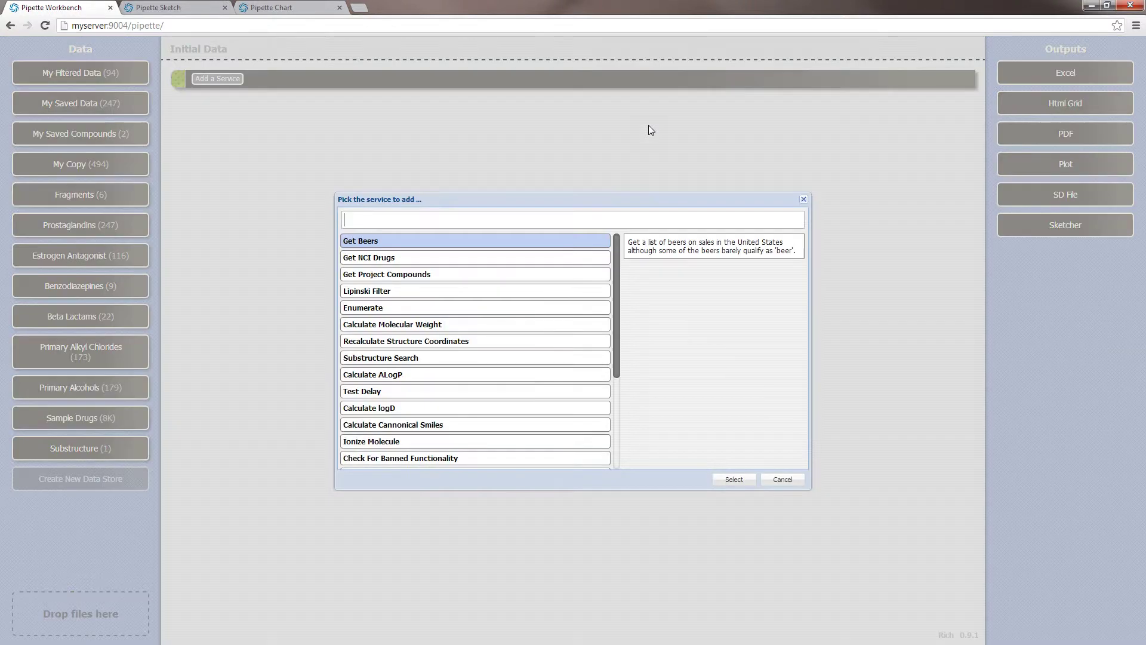
{"action": "type", "text": "get pro"}
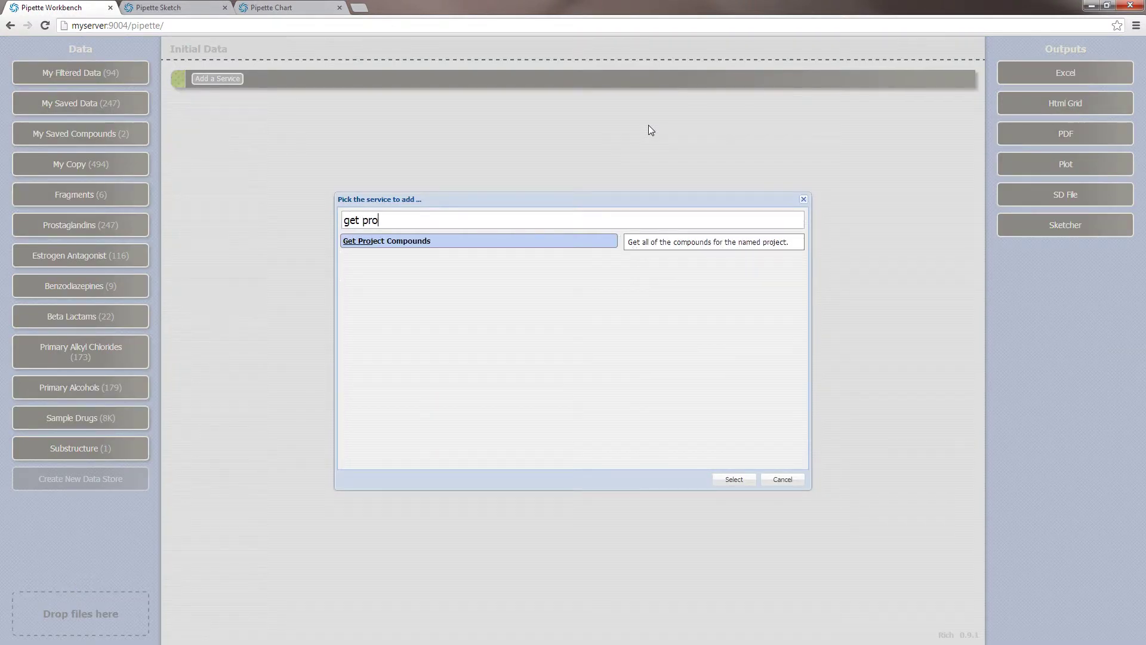
{"action": "key", "text": "Return"}
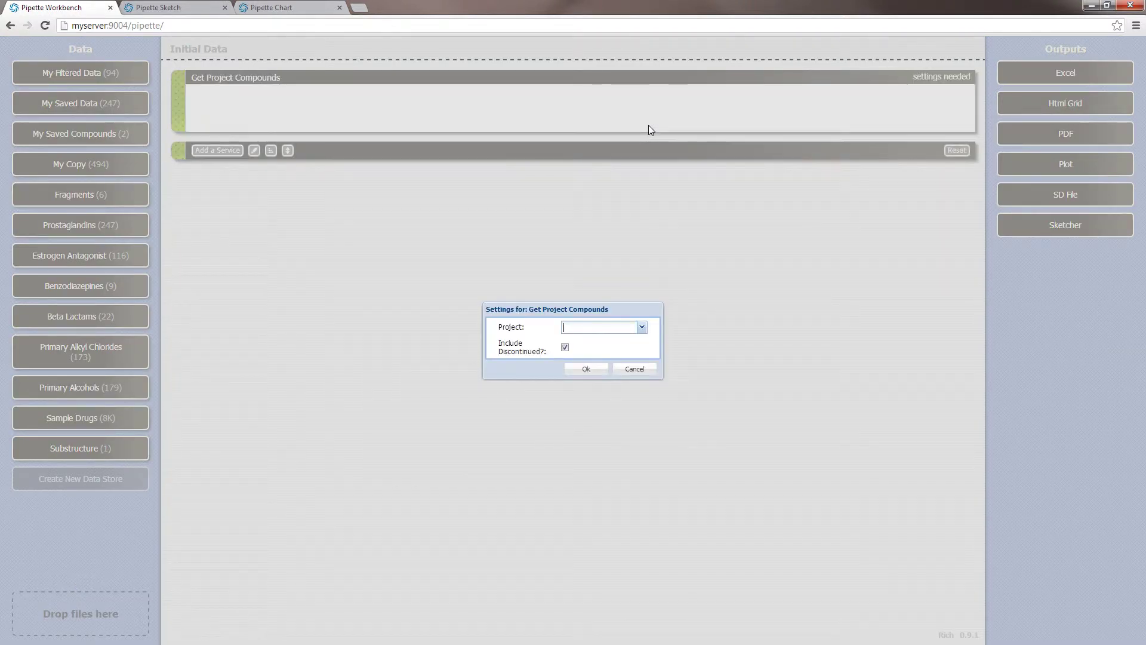
{"action": "left_click", "coordinate": [642, 327]}
{"action": "left_click", "coordinate": [621, 483]}
{"action": "left_click", "coordinate": [588, 372]}
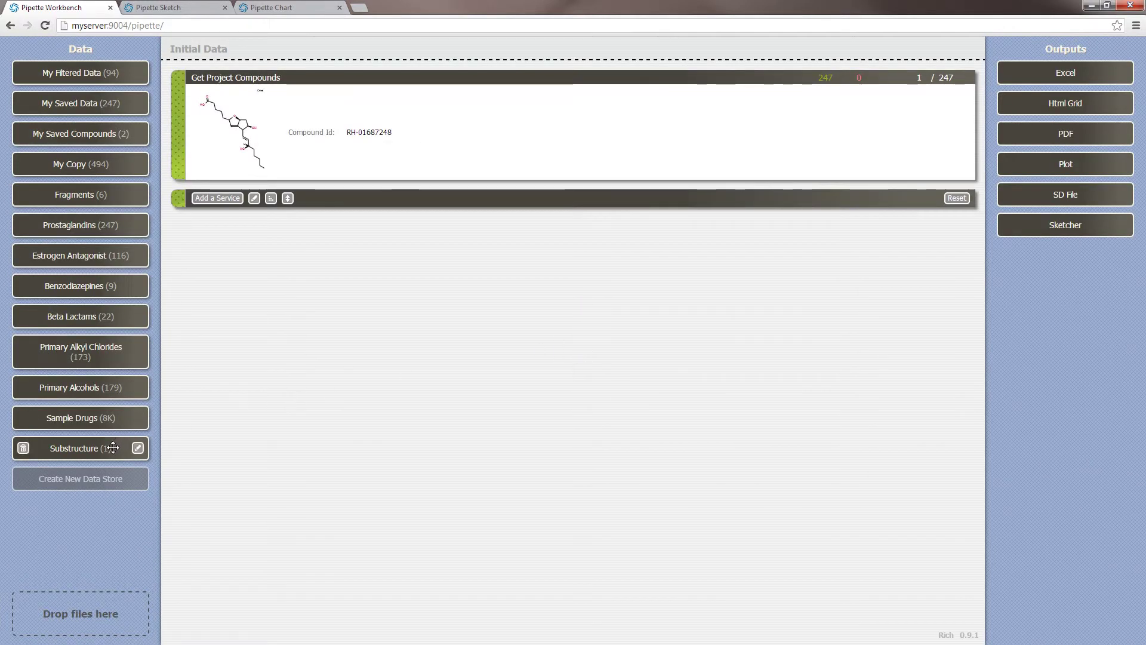
Use the Substructure data store as initial data for Get Project Compounds to filter its compounds, and reset the pipeline.
{"action": "left_click_drag", "start_coordinate": [23, 447], "coordinate": [321, 48]}
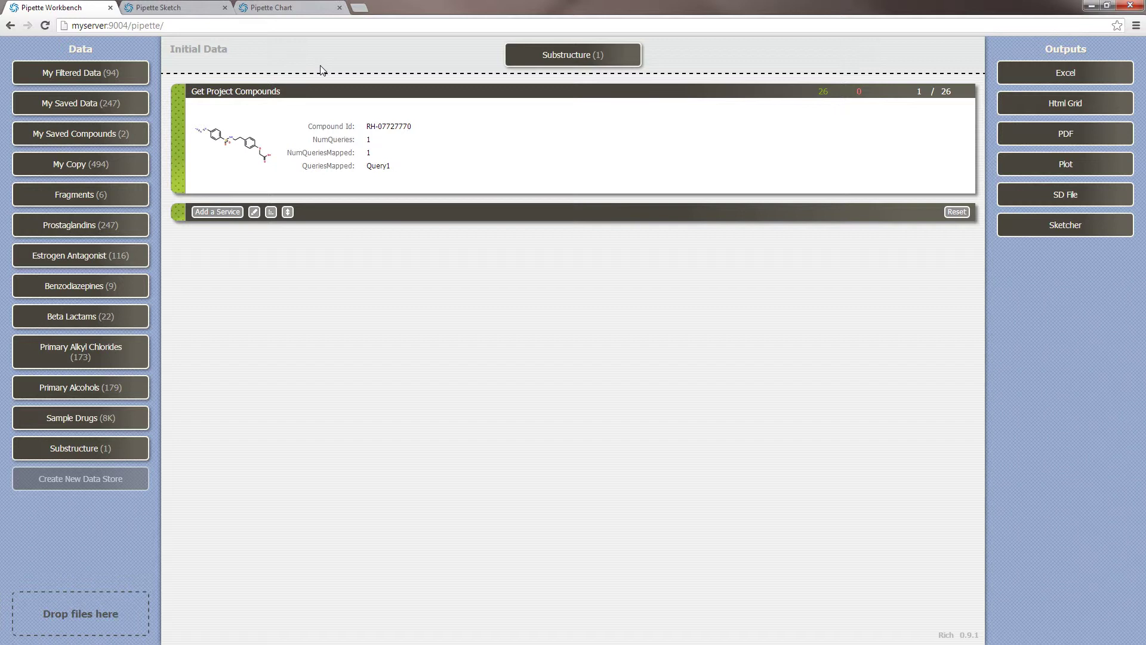
{"action": "left_click", "coordinate": [956, 211]}
Rename the Substructure data store as Scaffold.
{"action": "left_click", "coordinate": [76, 447]}
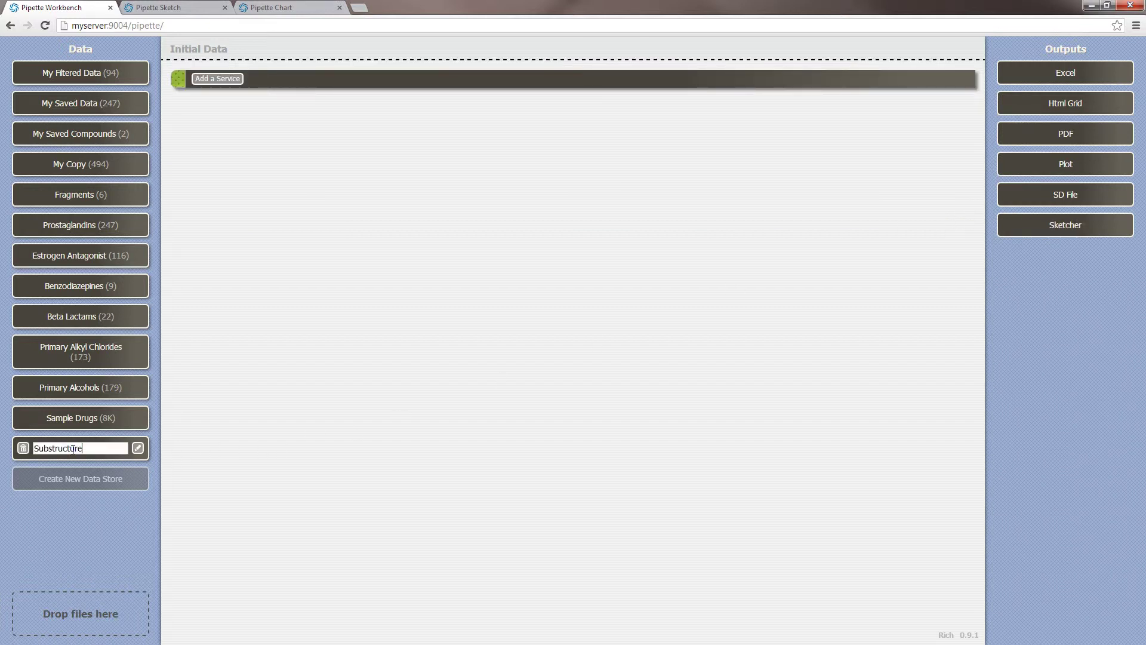
{"action": "double_click", "coordinate": [81, 447]}
{"action": "type", "text": "Scaffold"}
{"action": "key", "text": "Return"}
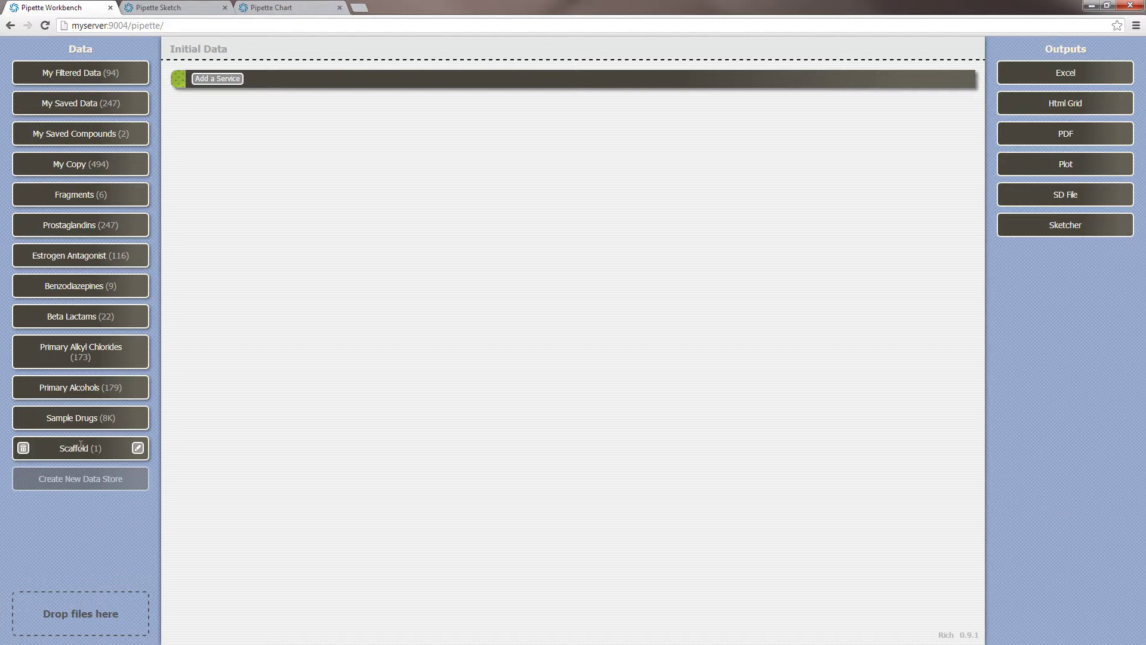
In the Scaffold sketch, add a methyl group to the ring's upper-right atom and a carboxylic acid group to its lower-right atom.
{"action": "left_click", "coordinate": [193, 9]}
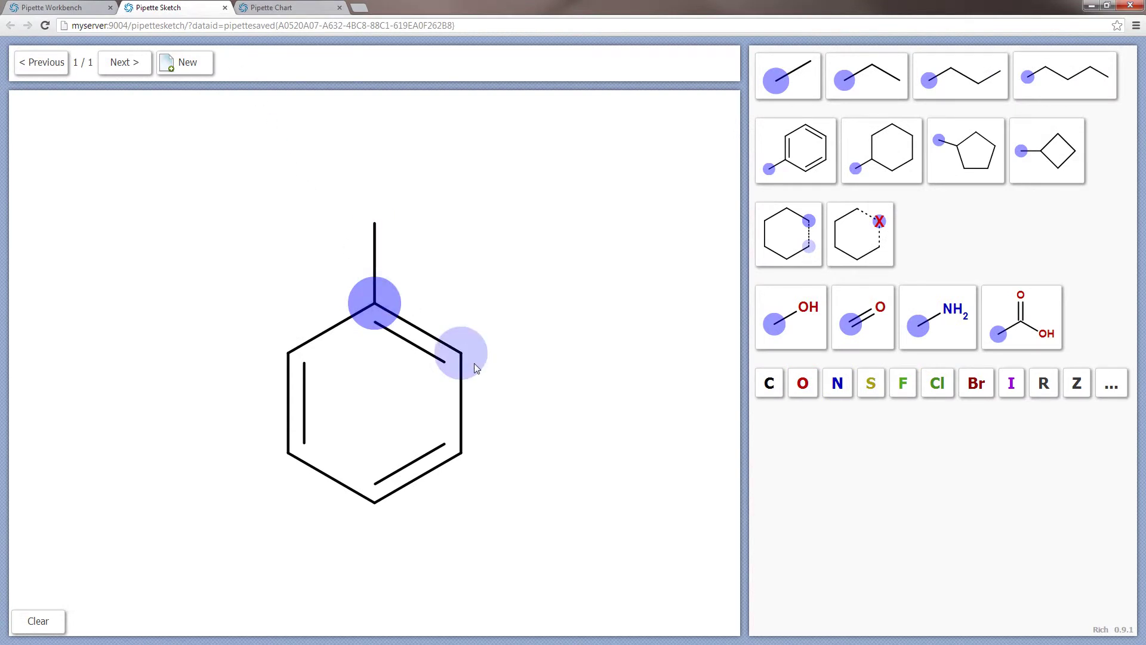
{"action": "left_click", "coordinate": [457, 365]}
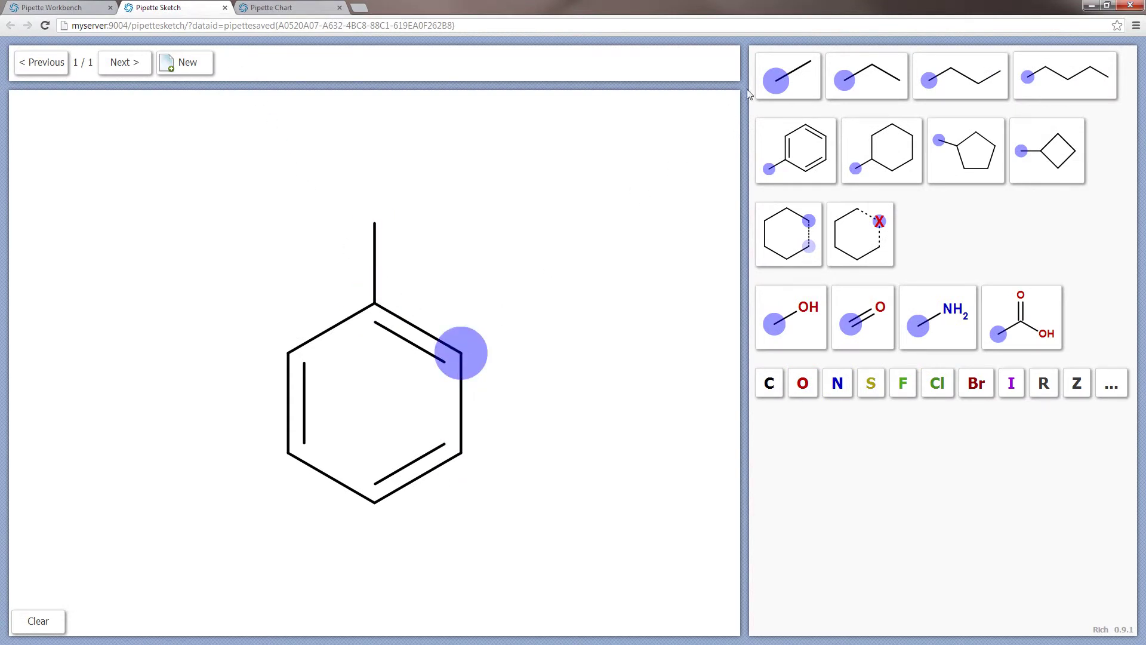
{"action": "left_click", "coordinate": [692, 196]}
{"action": "left_click", "coordinate": [429, 447]}
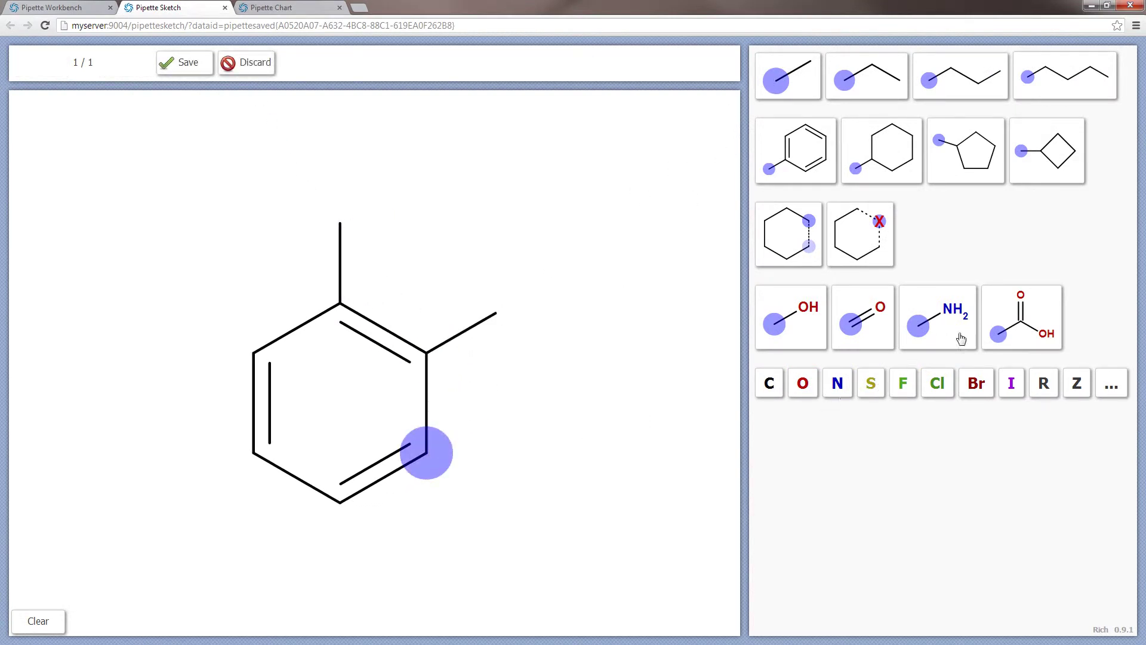
{"action": "left_click", "coordinate": [991, 329]}
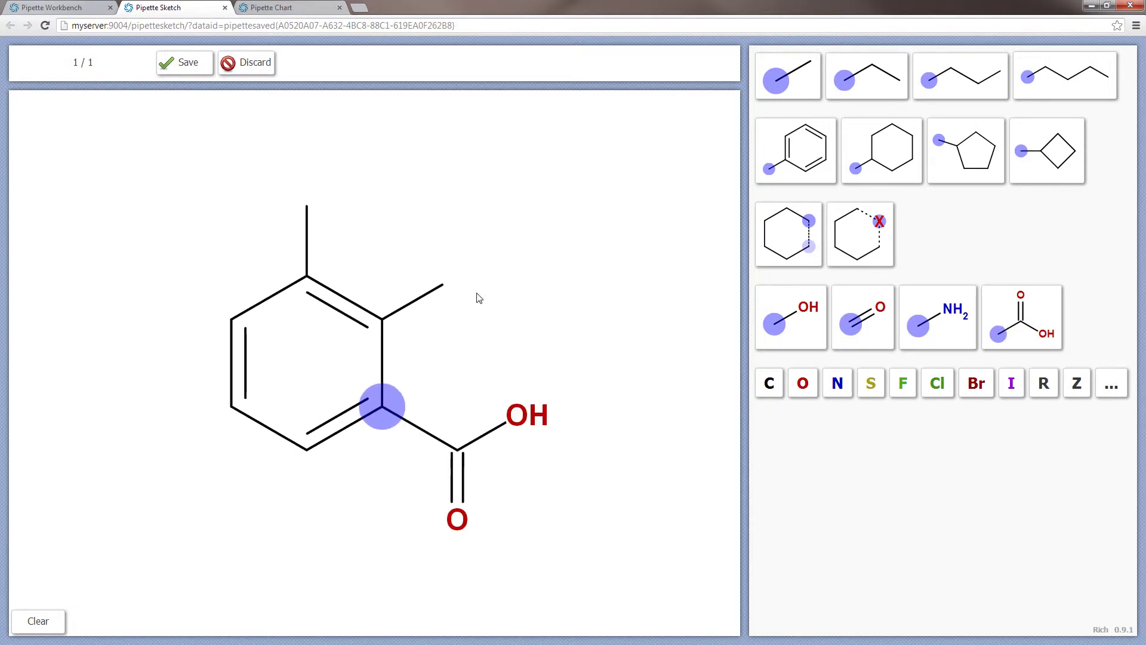
Replace the upper-right methyl with R1 and the uppermost methyl with R2, save the sketch, and return to the workbench.
{"action": "left_click", "coordinate": [1045, 387]}
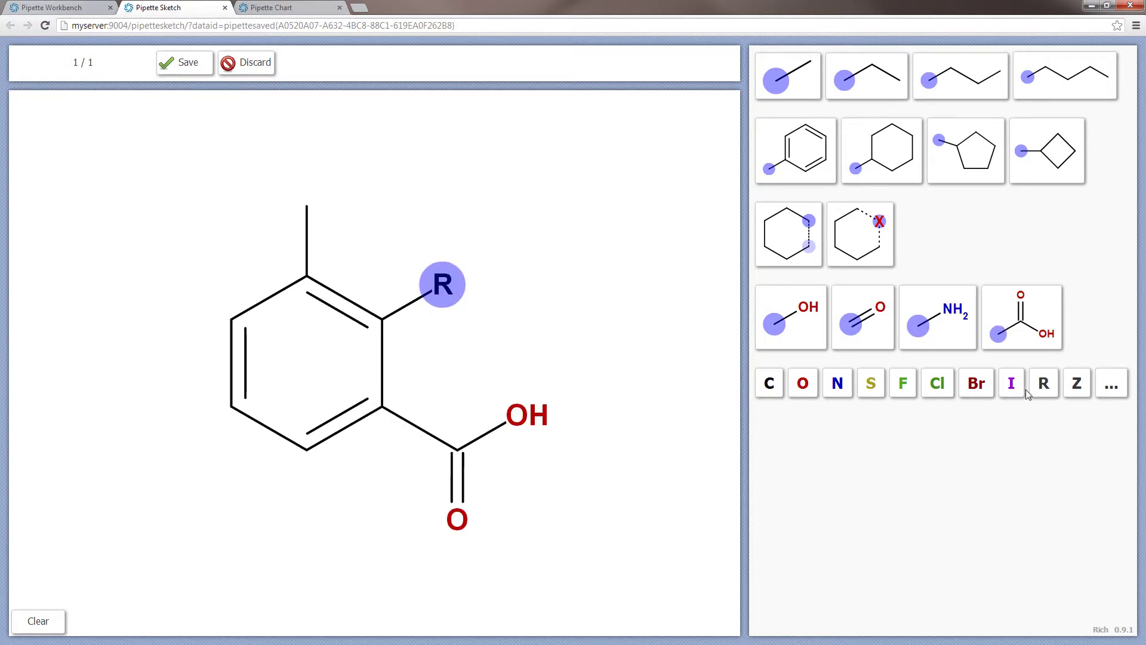
{"action": "left_click", "coordinate": [302, 214]}
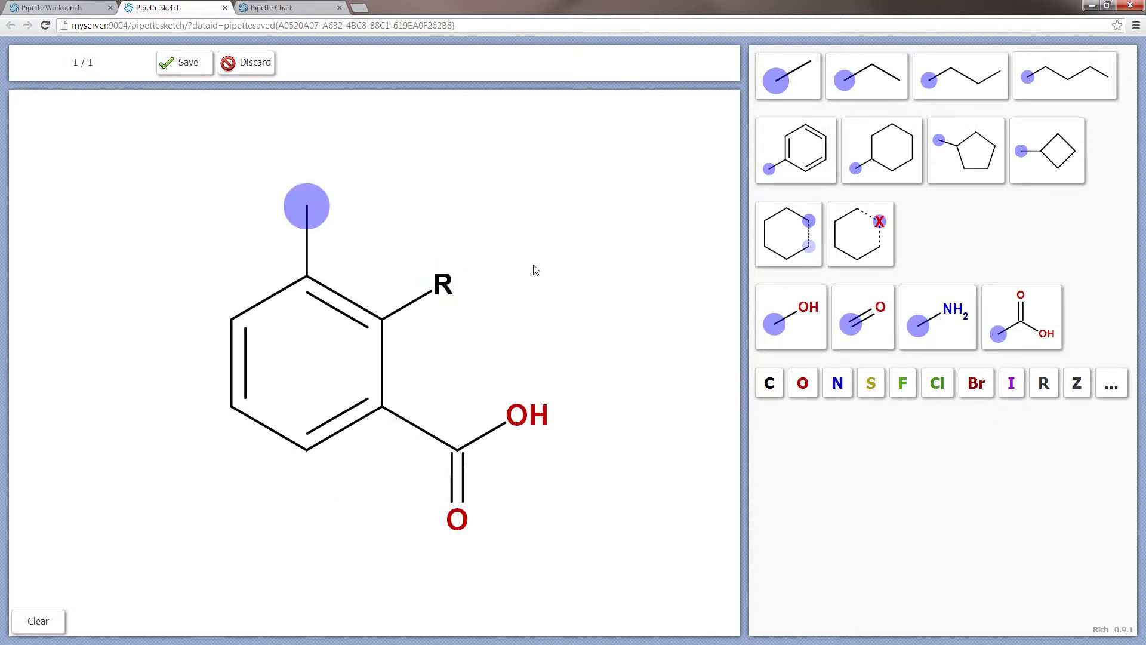
{"action": "left_click", "coordinate": [1047, 389]}
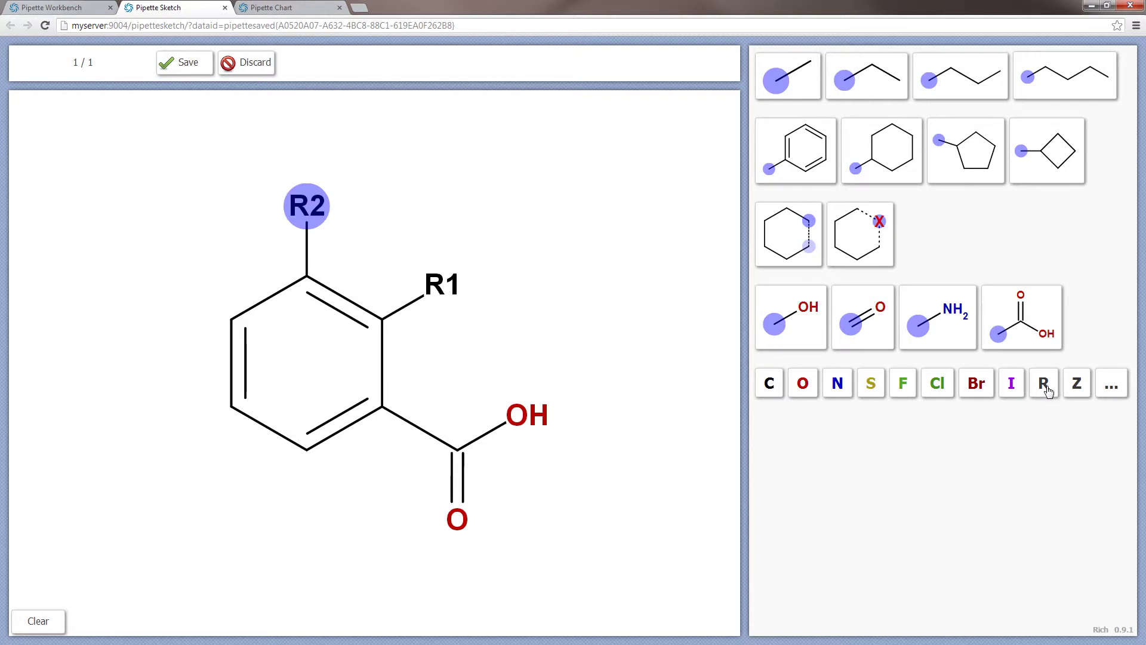
{"action": "left_click", "coordinate": [185, 64]}
{"action": "left_click", "coordinate": [77, 8]}
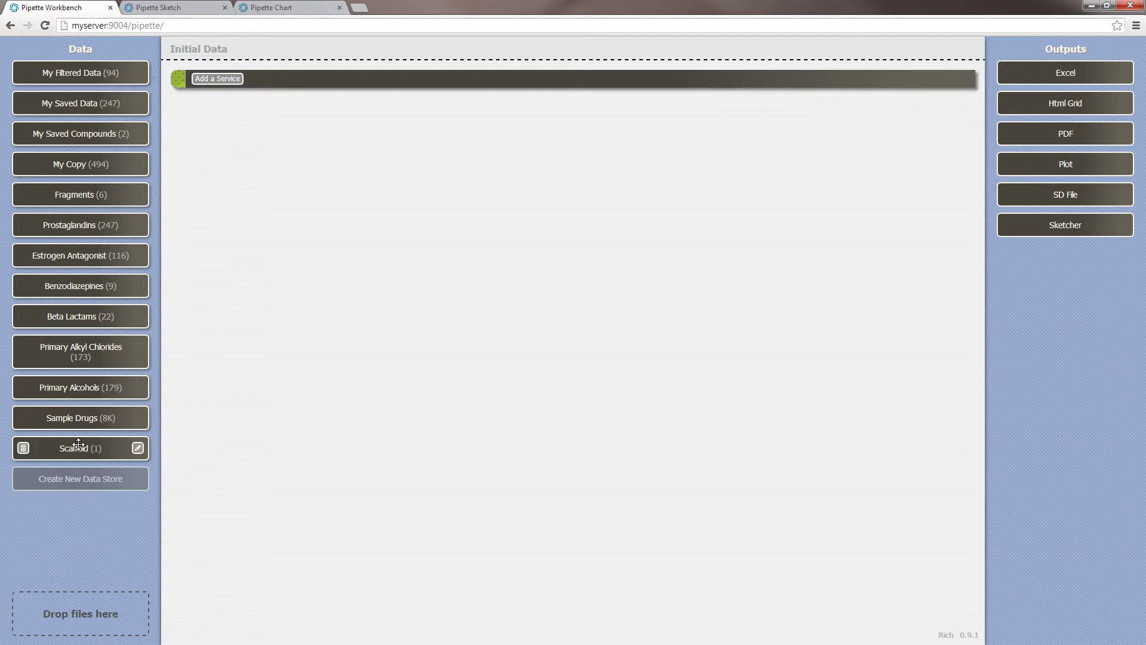
Use the Scaffold data store and two instances of the Fragments data store as initial data, with a data preview.
{"action": "left_click_drag", "start_coordinate": [79, 442], "coordinate": [285, 60]}
{"action": "left_click", "coordinate": [304, 92]}
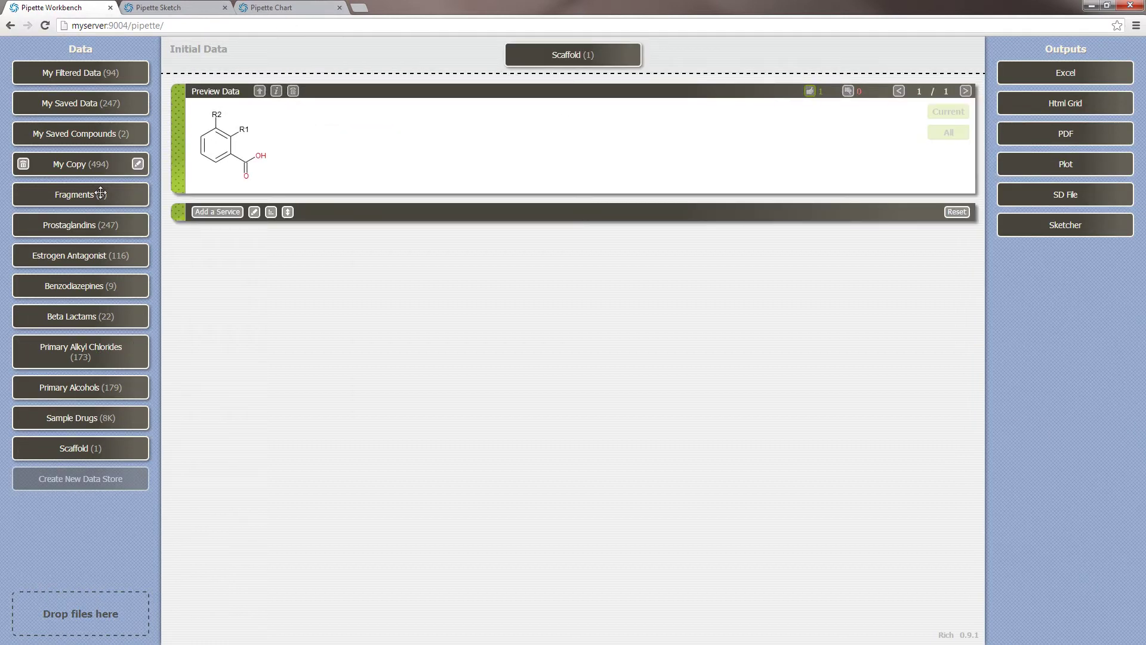
{"action": "left_click_drag", "start_coordinate": [90, 194], "coordinate": [648, 50]}
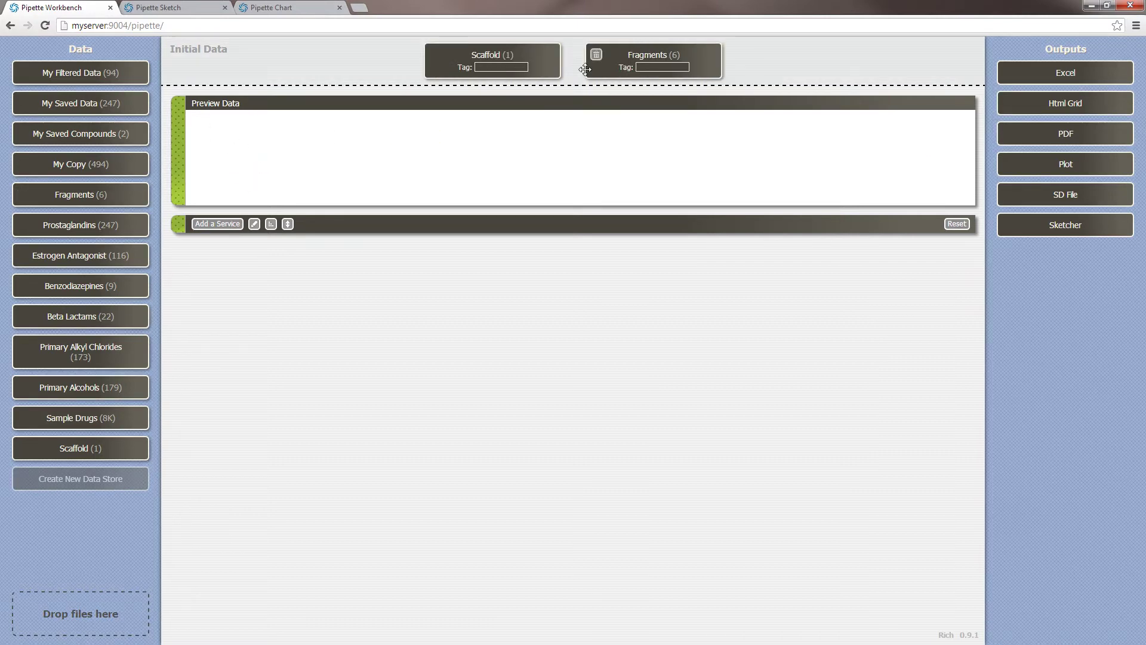
{"action": "left_click_drag", "start_coordinate": [76, 192], "coordinate": [829, 61]}
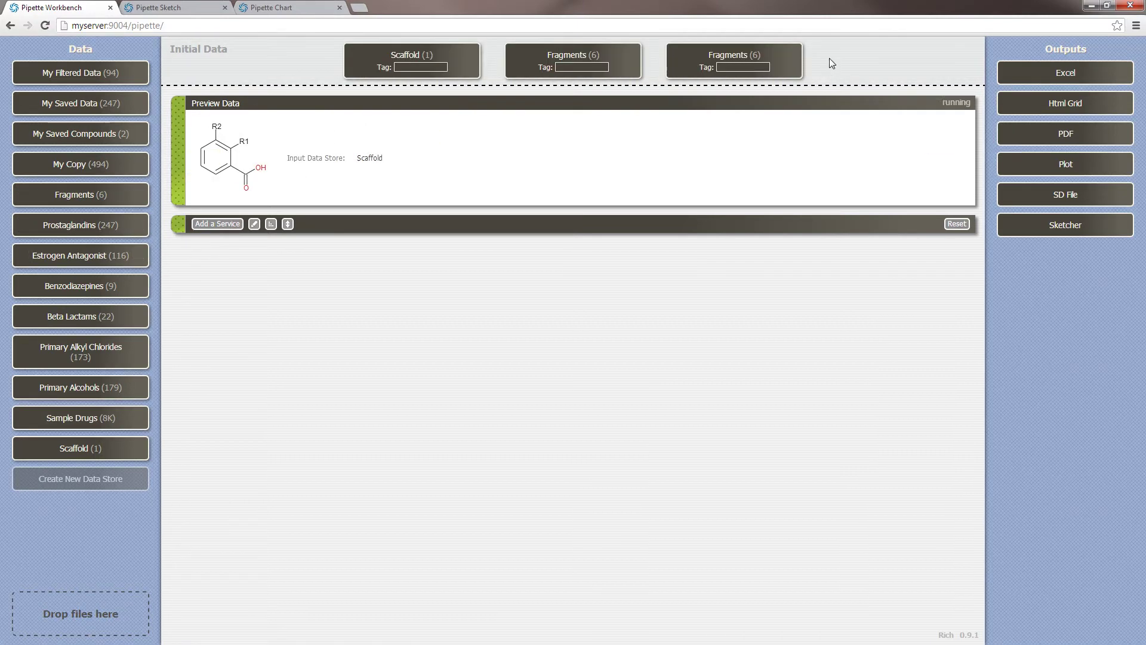
Tag the first Fragments input as R1 and the second Fragments input as R2.
{"action": "left_click", "coordinate": [587, 69]}
{"action": "type", "text": "R1"}
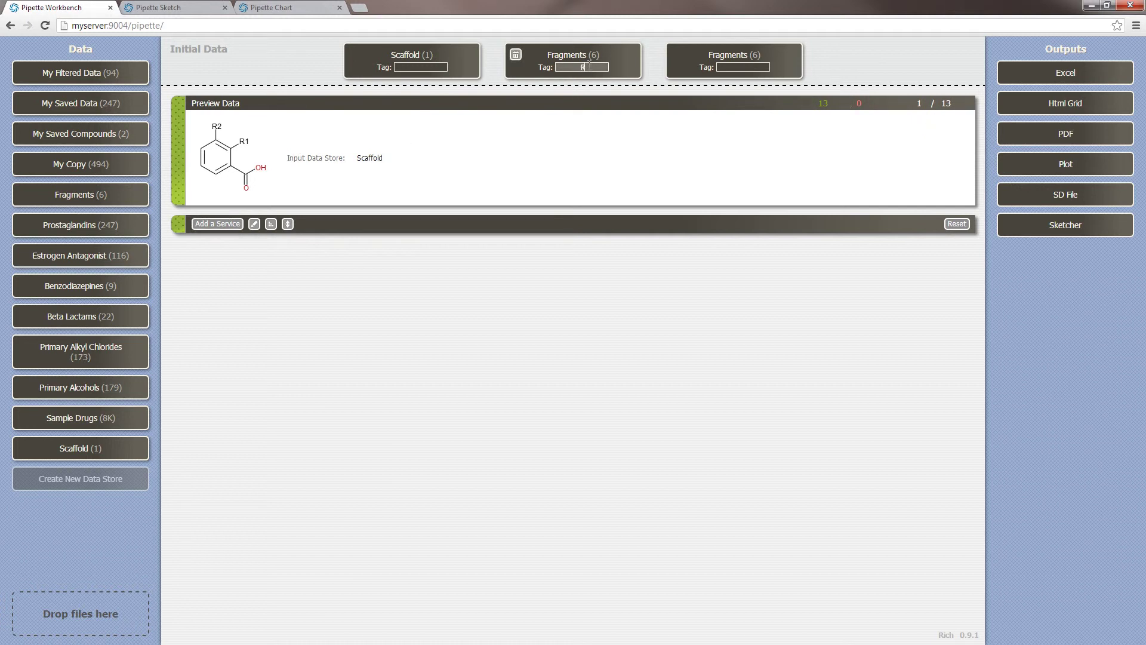
{"action": "left_click", "coordinate": [727, 68]}
{"action": "type", "text": "R"}
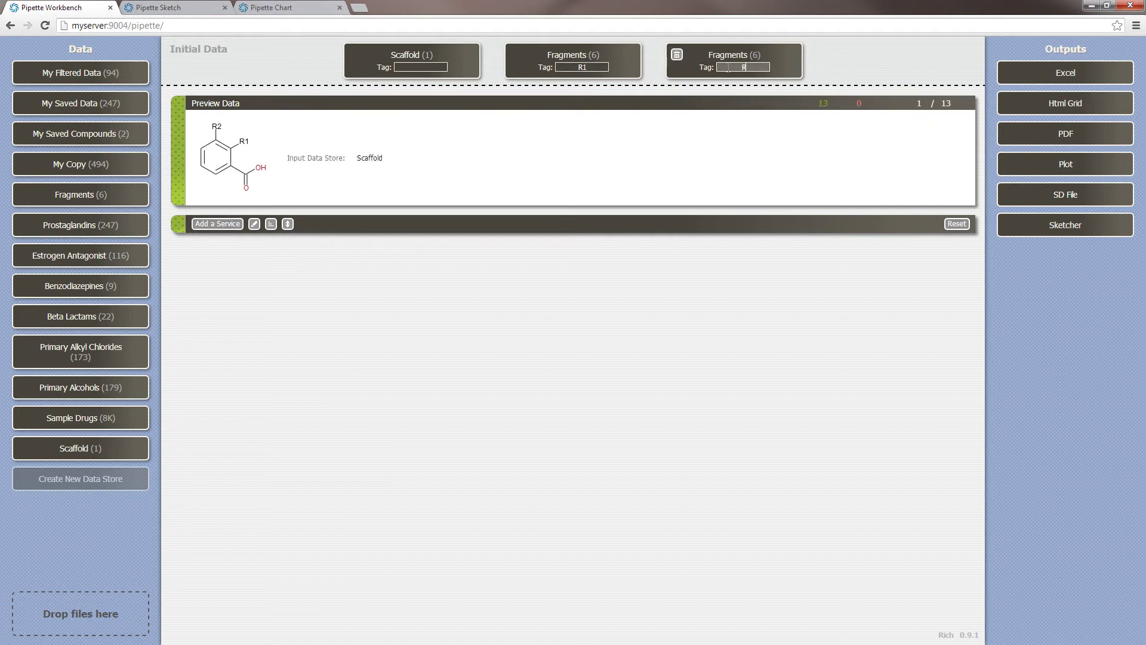
{"action": "type", "text": "2"}
Add an Enumerate service to the pipeline to combine the scaffold with the tagged fragments.
{"action": "left_click", "coordinate": [229, 223]}
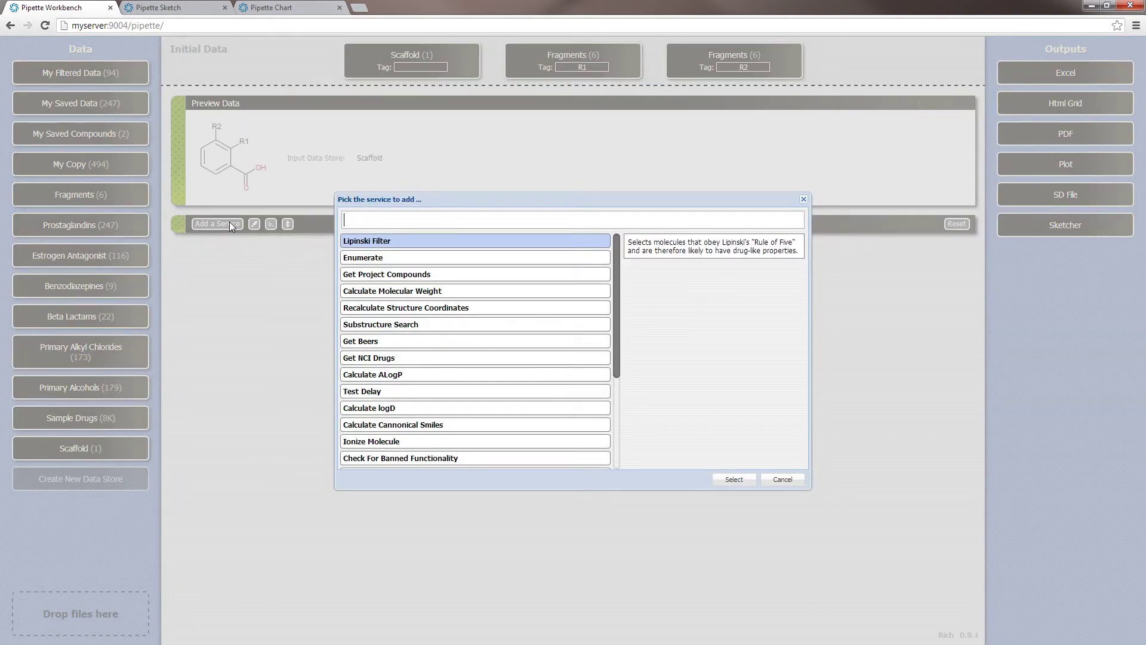
{"action": "type", "text": "en"}
{"action": "key", "text": "Return"}
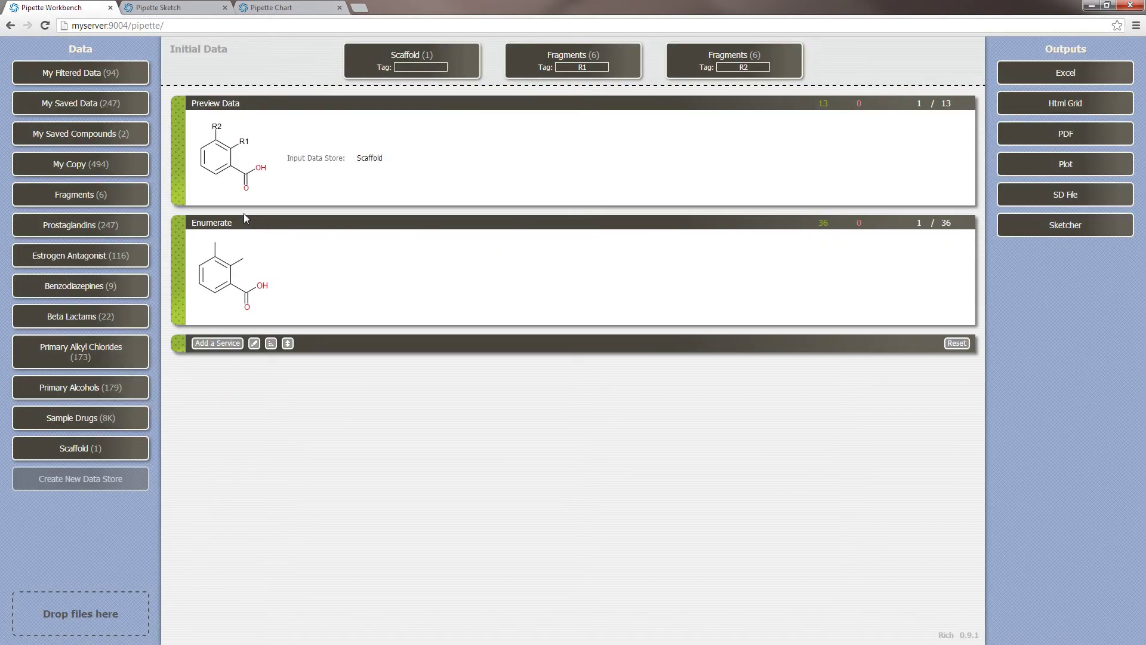
Add a Lipinski Filter service after Enumerate to filter the enumerated compounds.
{"action": "mouse_move", "coordinate": [486, 281]}
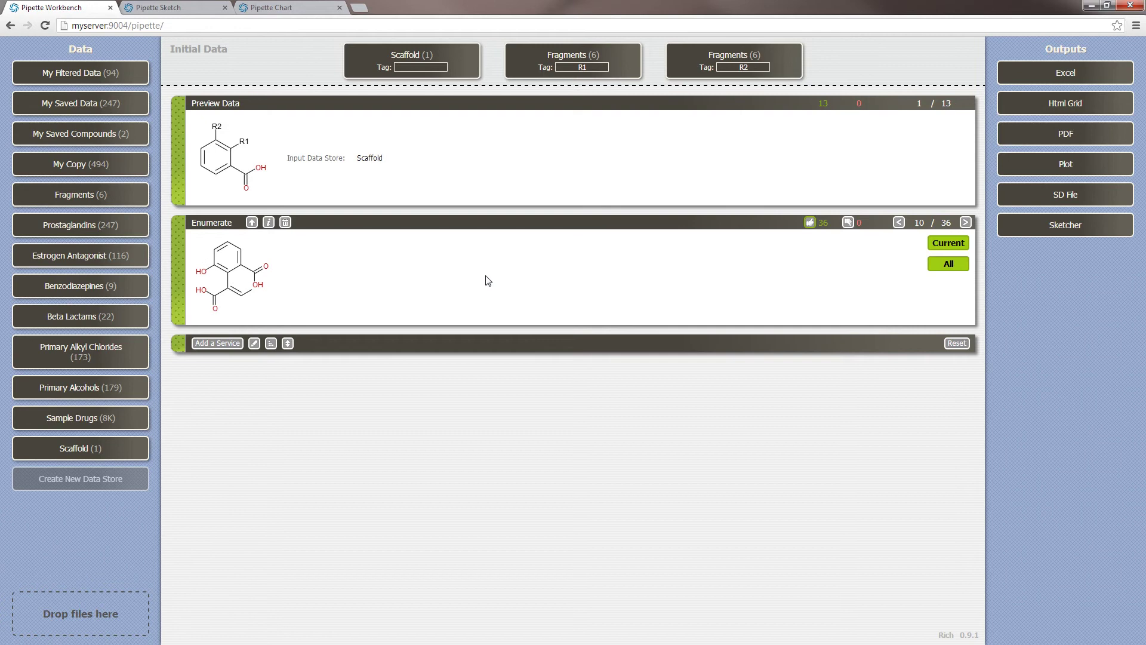
{"action": "key", "text": "a"}
{"action": "key", "text": "Return"}
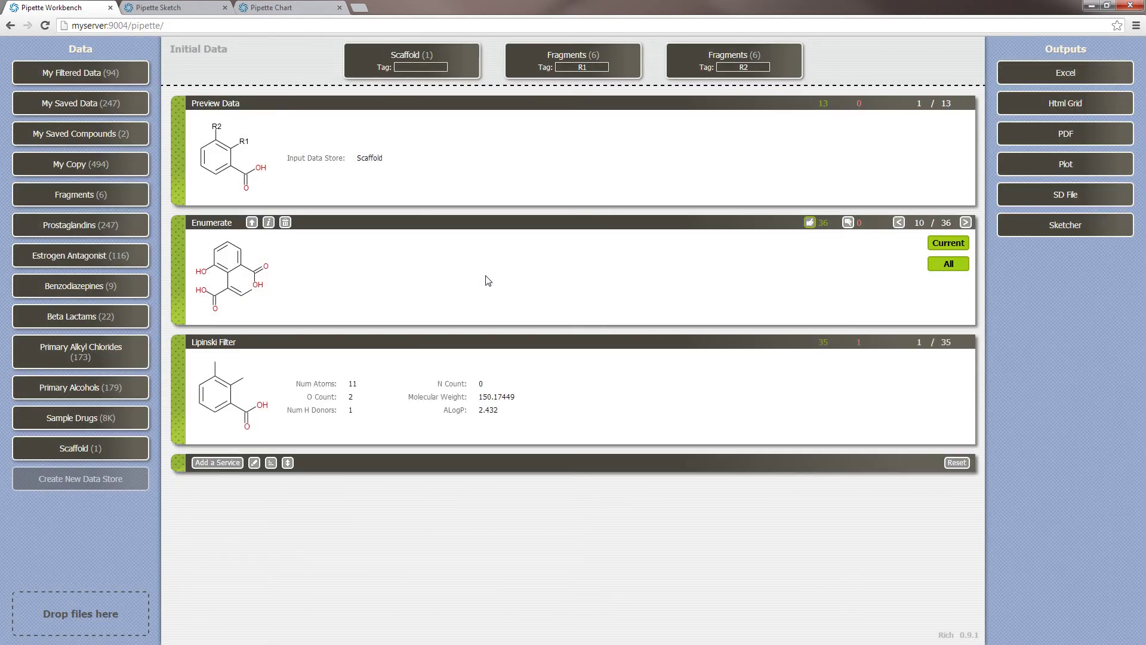